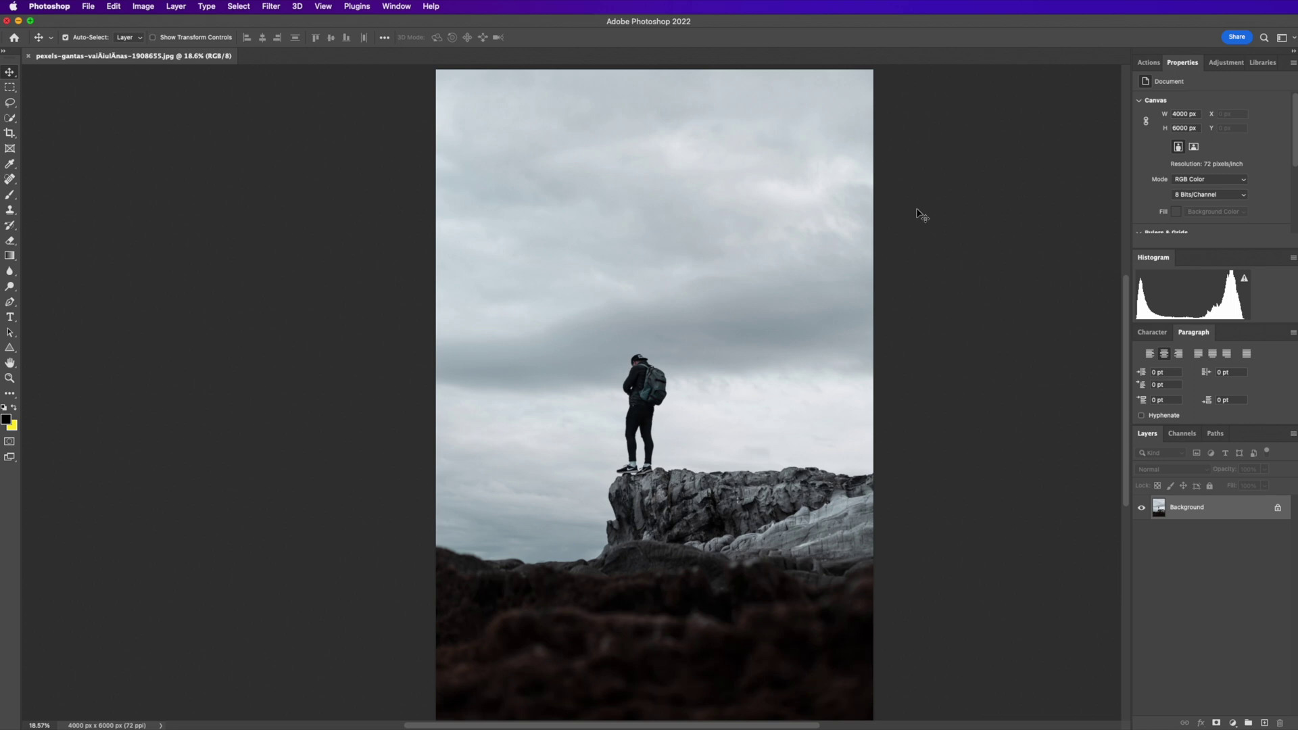
- Automatically select the photo's subject, the hiker and the rock ledge, with the Select Subject command
{"action": "scroll", "coordinate": [921, 213], "scroll_direction": "right", "scroll_amount": 3}
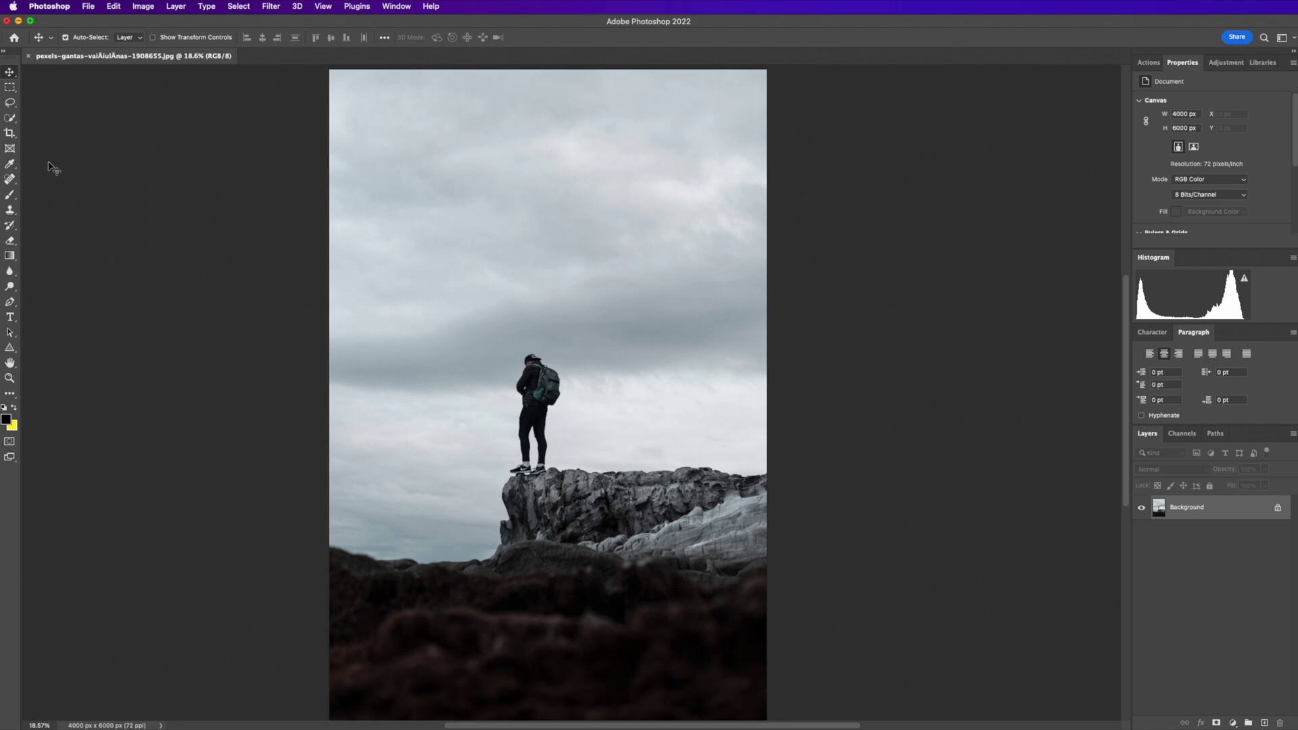
{"action": "left_click", "coordinate": [10, 119]}
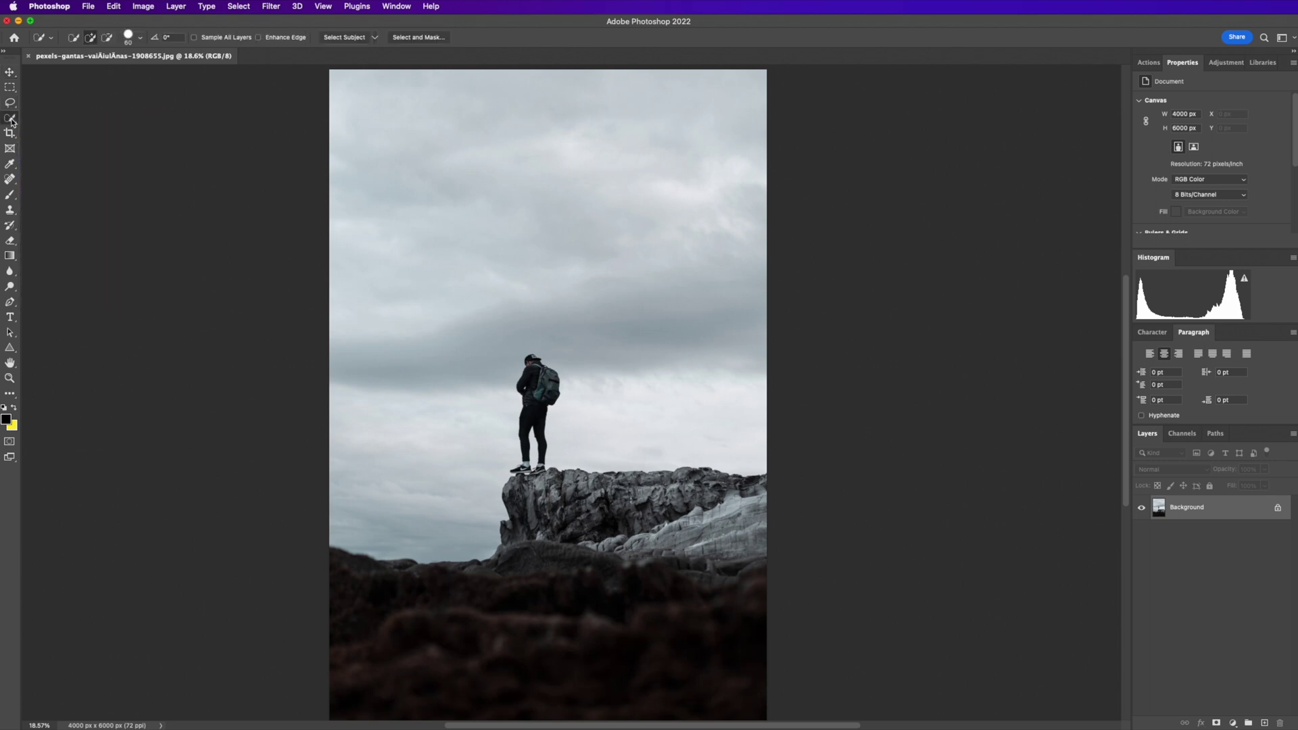
{"action": "mouse_move", "coordinate": [575, 472]}
{"action": "left_mouse_down"}
{"action": "mouse_move", "coordinate": [589, 553]}
{"action": "mouse_move", "coordinate": [636, 635]}
{"action": "mouse_move", "coordinate": [512, 656]}
{"action": "mouse_move", "coordinate": [549, 653]}
{"action": "mouse_move", "coordinate": [586, 543]}
{"action": "mouse_move", "coordinate": [536, 491]}
{"action": "mouse_move", "coordinate": [523, 424]}
{"action": "mouse_move", "coordinate": [540, 401]}
{"action": "mouse_move", "coordinate": [536, 372]}
{"action": "mouse_move", "coordinate": [535, 457]}
{"action": "left_mouse_up"}
{"action": "key", "text": "super+d"}
{"action": "left_click", "coordinate": [240, 7]}
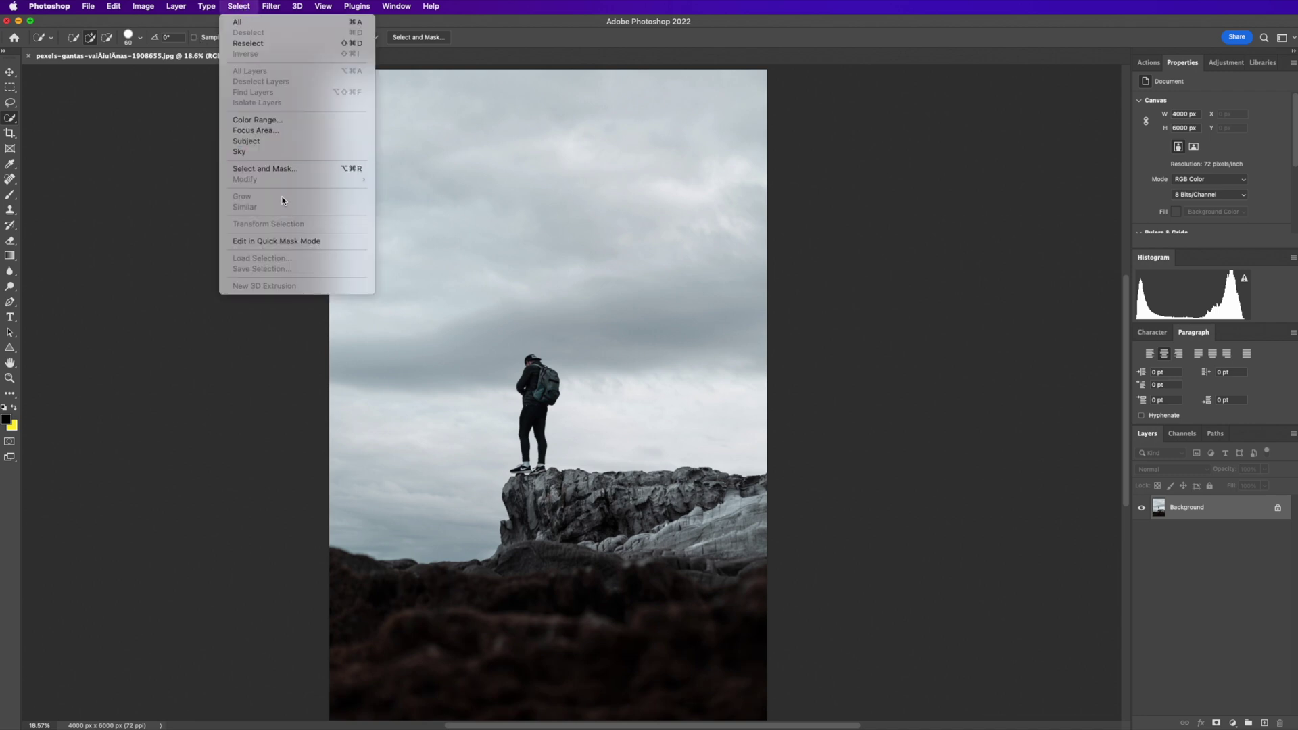
{"action": "left_click", "coordinate": [270, 141]}
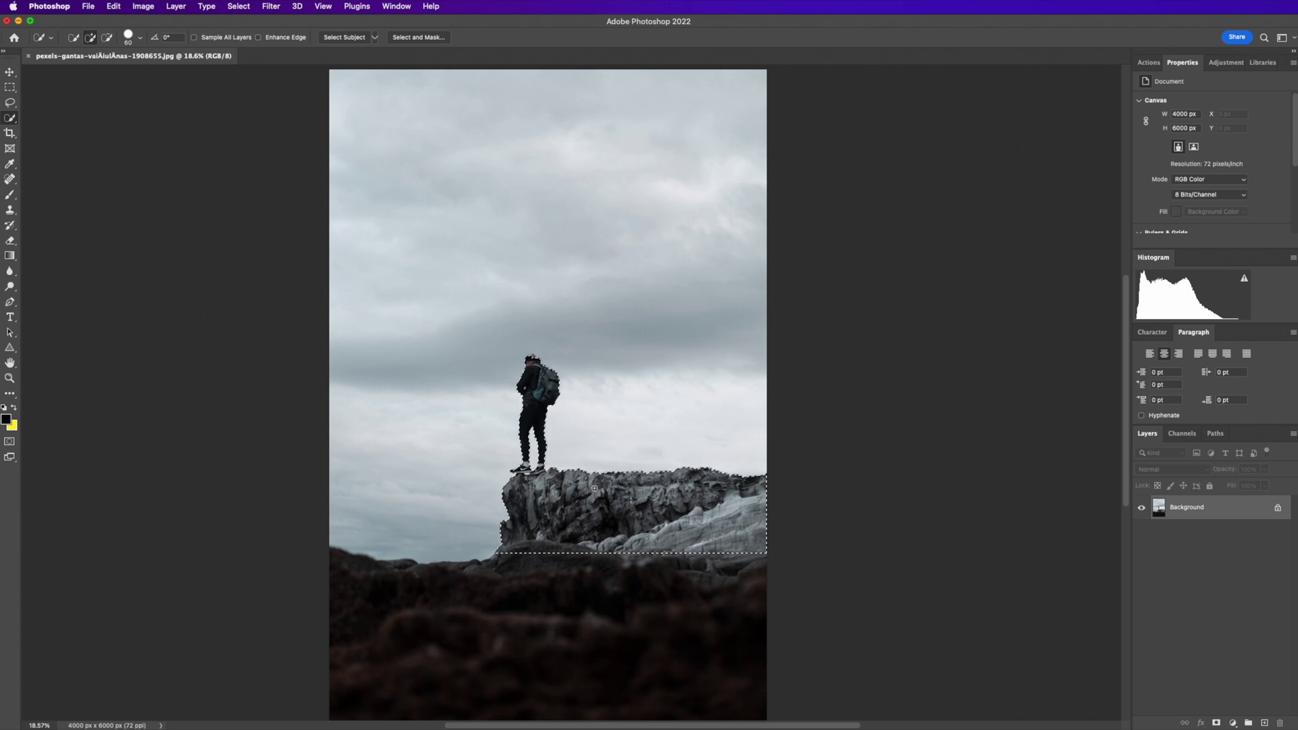
- Add the light logo patch on the hiker's cap to the selection with a smaller Quick Selection brush
{"action": "scroll", "coordinate": [534, 353], "scroll_direction": "up", "scroll_amount": 5}
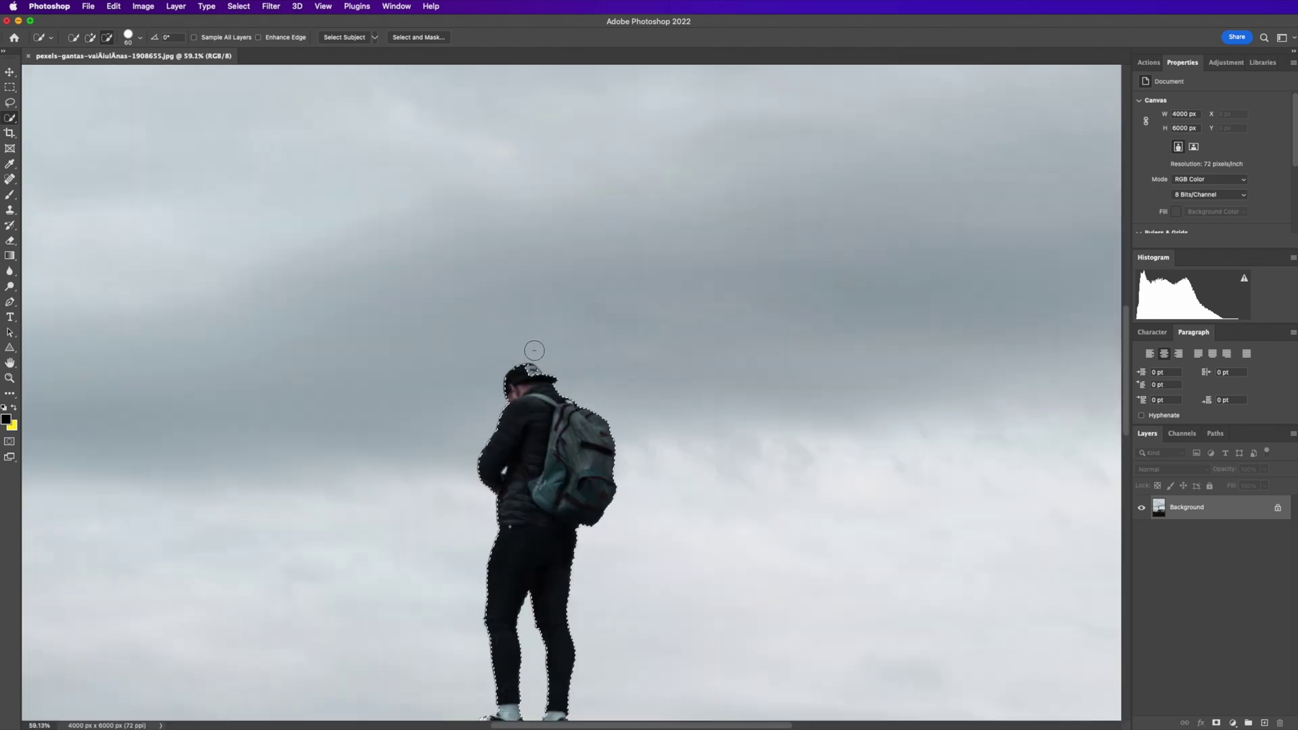
{"action": "scroll", "coordinate": [534, 350], "scroll_direction": "up", "scroll_amount": 5}
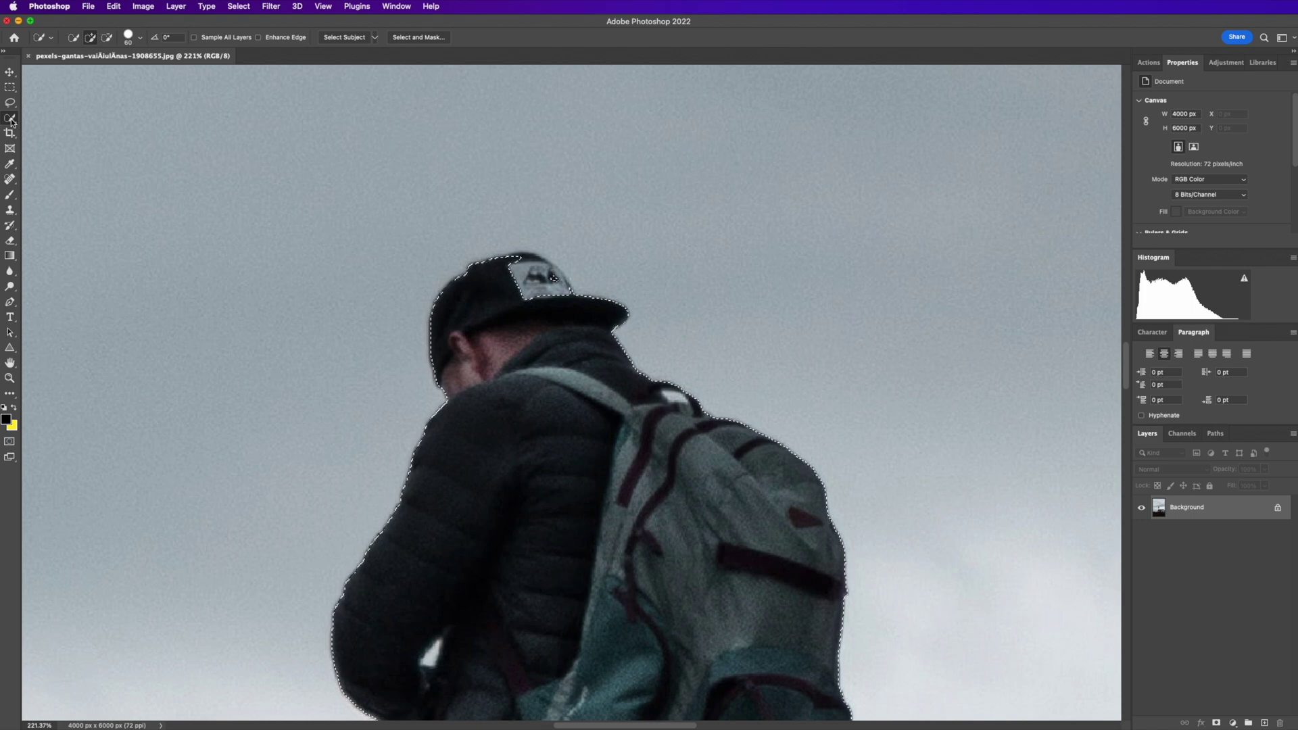
{"action": "key", "text": "bracketleft"}
{"action": "key", "text": "bracketleft"}
{"action": "key", "text": "bracketleft"}
{"action": "key", "text": "bracketleft"}
{"action": "key", "text": "bracketleft"}
{"action": "key", "text": "bracketleft"}
{"action": "left_click", "coordinate": [566, 292]}
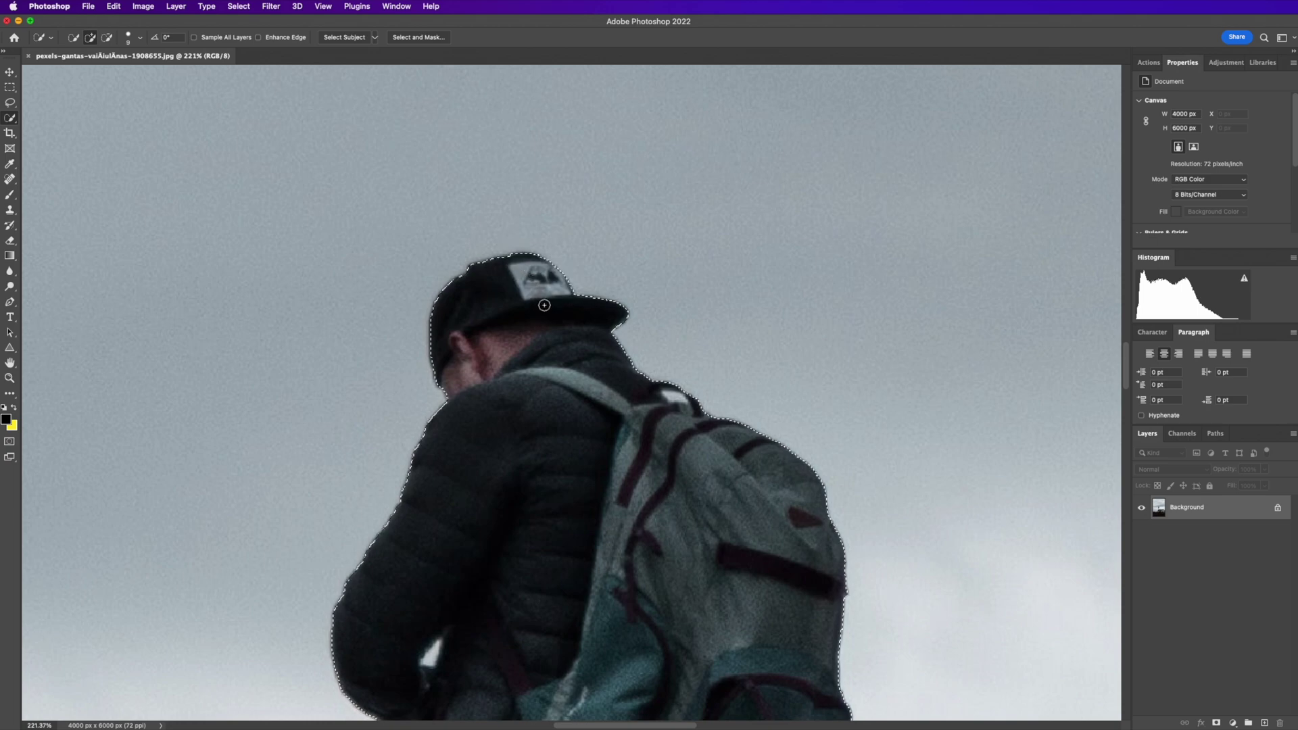
- Extend the selection over the dark foreground rocks across the full image width with the Quick Selection brush enlarged to 70
{"action": "scroll", "coordinate": [602, 349], "scroll_direction": "down", "scroll_amount": 20}
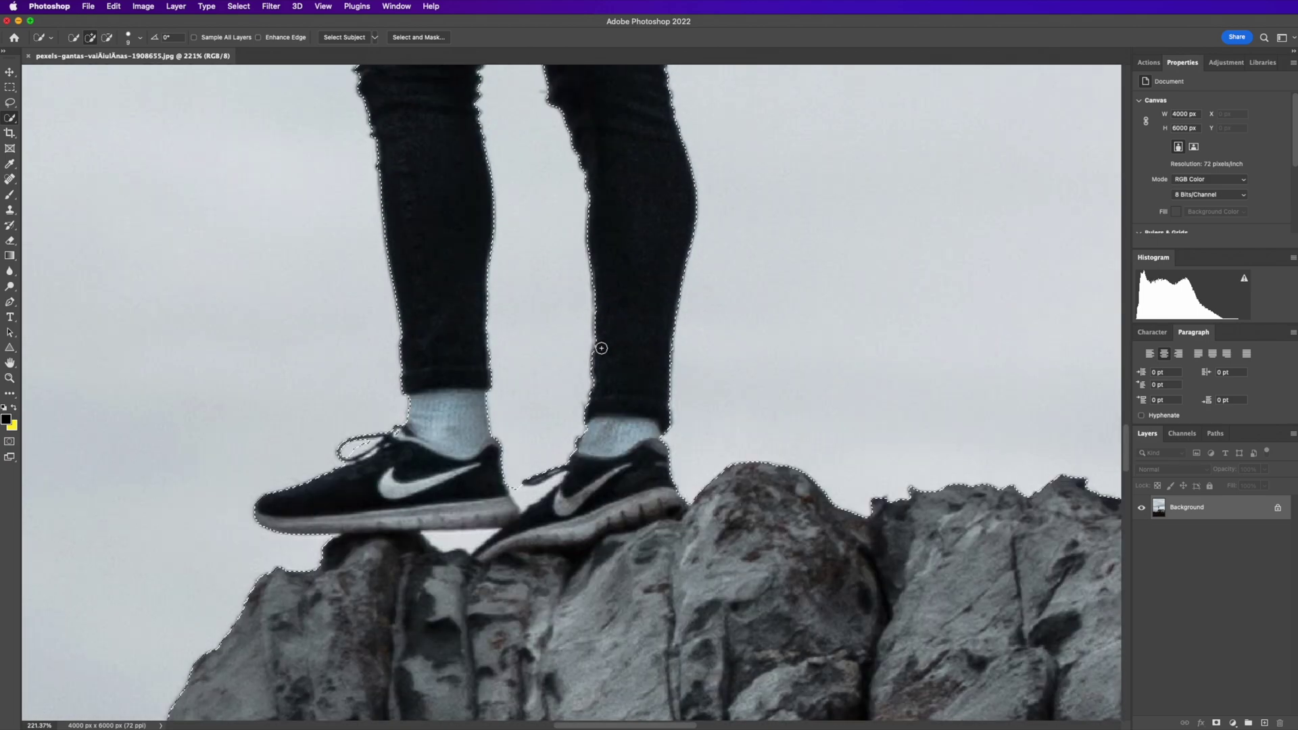
{"action": "scroll", "coordinate": [600, 349], "scroll_direction": "down", "scroll_amount": 2}
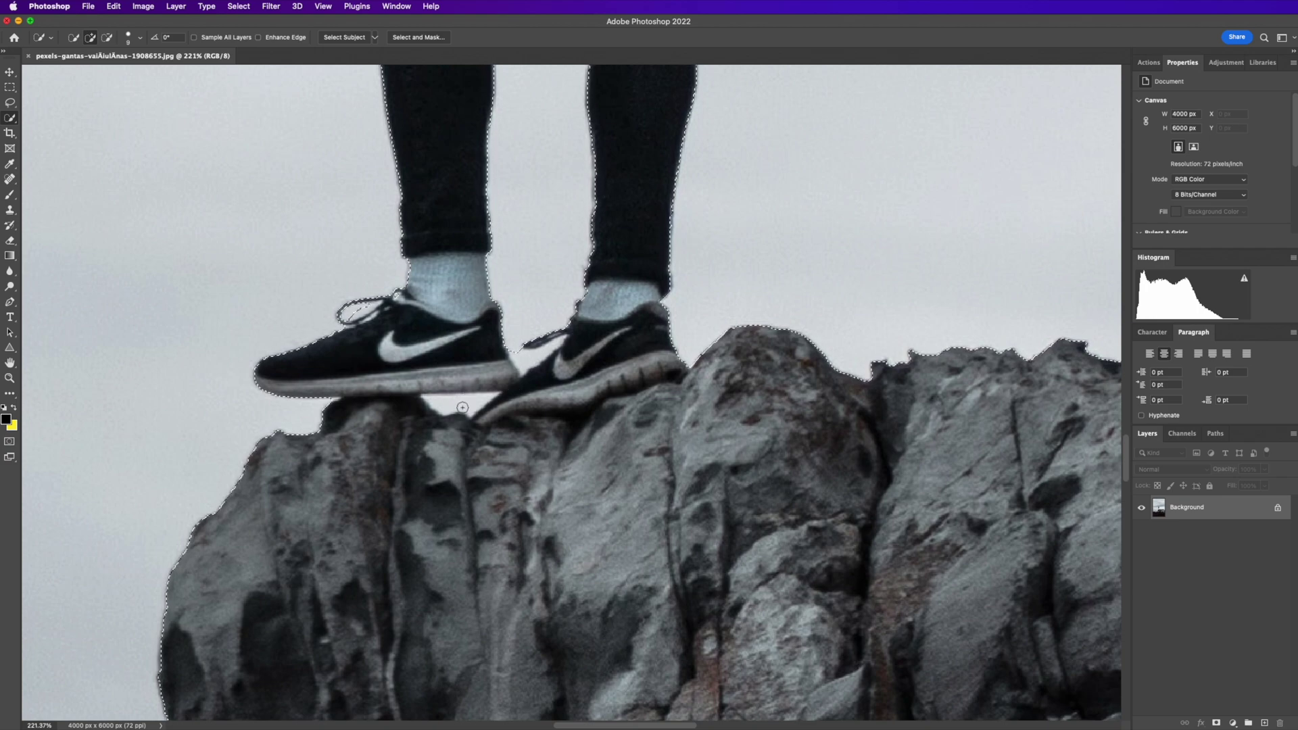
{"action": "scroll", "coordinate": [477, 405], "scroll_direction": "down", "scroll_amount": 8}
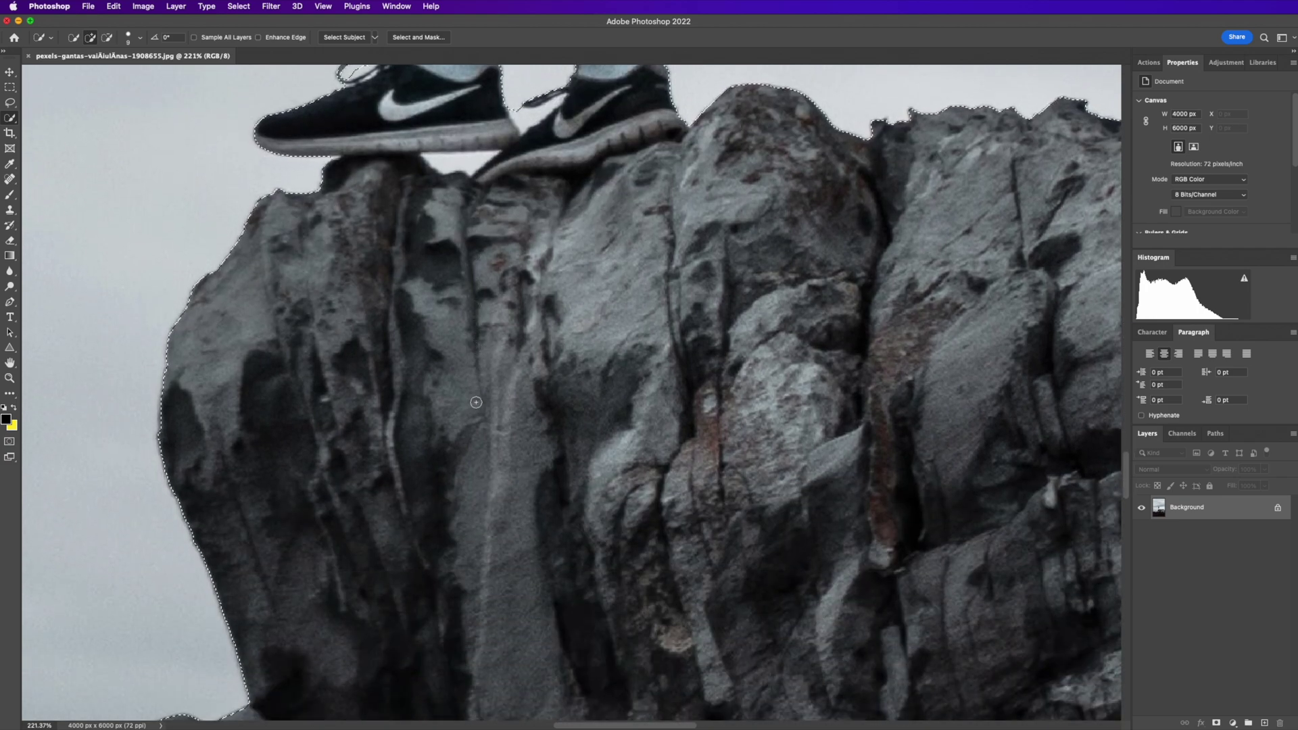
{"action": "scroll", "coordinate": [475, 401], "scroll_direction": "down", "scroll_amount": 8}
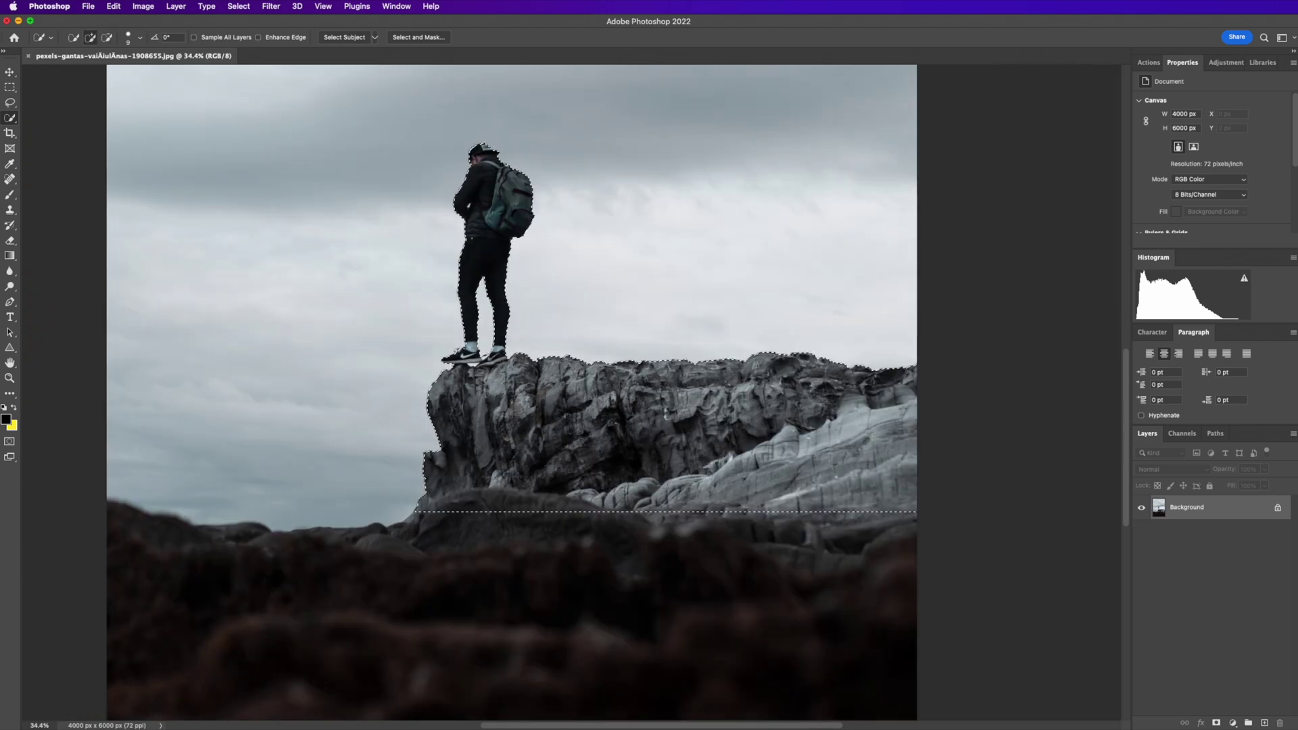
{"action": "scroll", "coordinate": [652, 479], "scroll_direction": "down", "scroll_amount": 1}
{"action": "key", "text": "bracketright"}
{"action": "key", "text": "bracketright"}
{"action": "key", "text": "bracketright"}
{"action": "key", "text": "bracketright"}
{"action": "key", "text": "bracketright"}
{"action": "key", "text": "bracketright"}
{"action": "key", "text": "bracketright"}
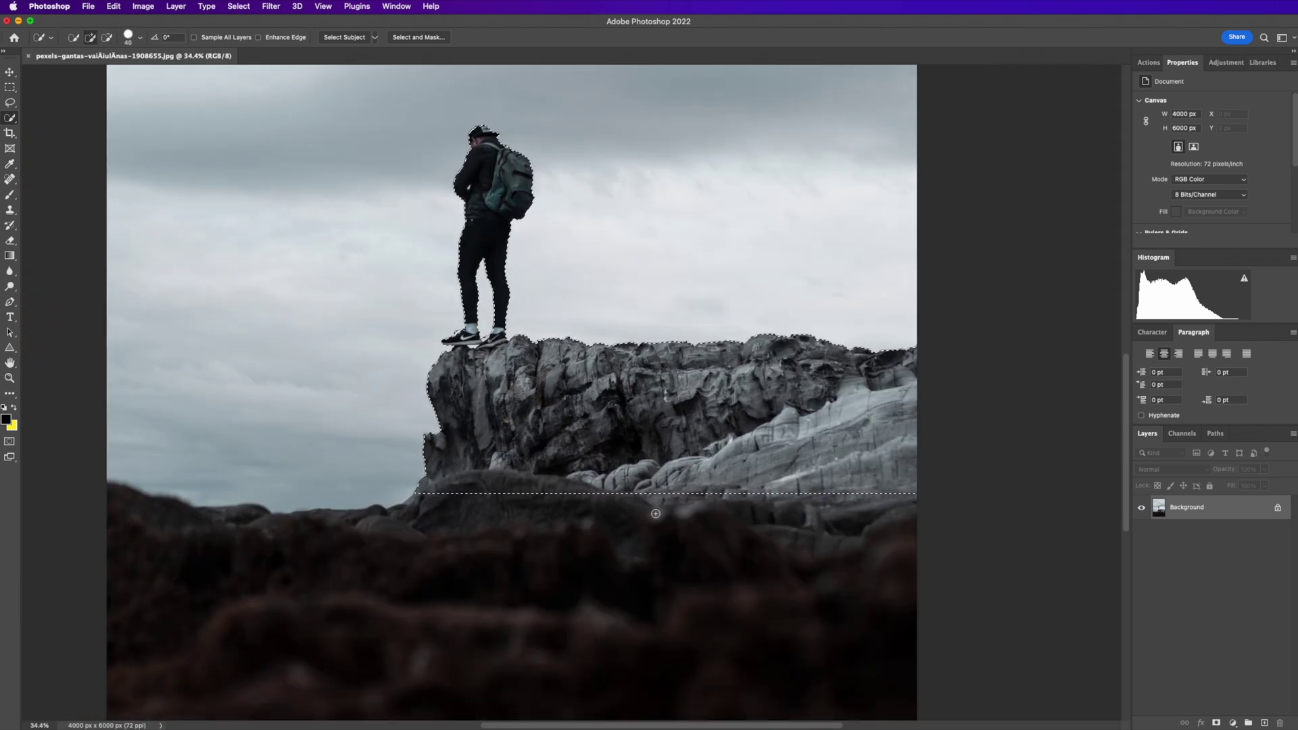
{"action": "scroll", "coordinate": [688, 499], "scroll_direction": "down", "scroll_amount": 2}
{"action": "scroll", "coordinate": [688, 499], "scroll_direction": "down", "scroll_amount": 4}
{"action": "mouse_move", "coordinate": [701, 420]}
{"action": "left_mouse_down"}
{"action": "mouse_move", "coordinate": [539, 531]}
{"action": "mouse_move", "coordinate": [354, 420]}
{"action": "left_mouse_up"}
{"action": "scroll", "coordinate": [760, 420], "scroll_direction": "up", "scroll_amount": 10}
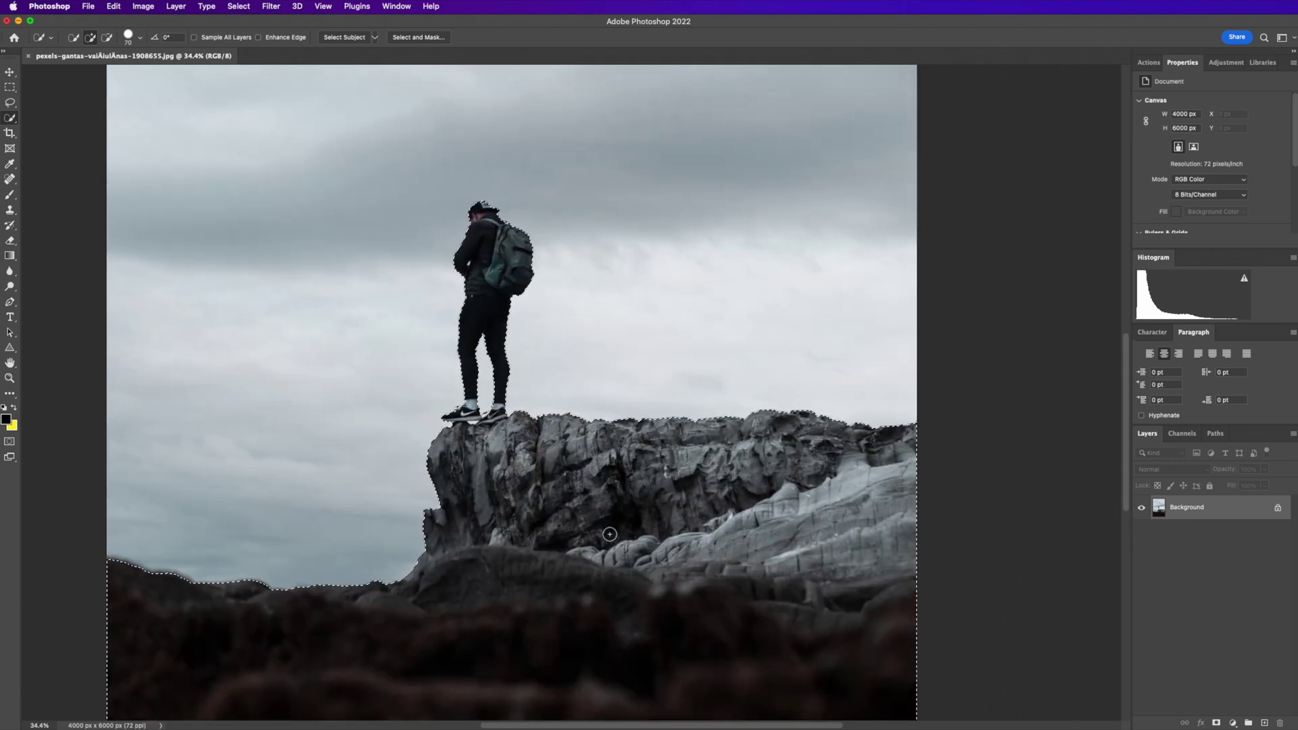
- Add a layer mask from the selection to hide the sky behind the hiker and rocks
{"action": "scroll", "coordinate": [664, 541], "scroll_direction": "down", "scroll_amount": 5}
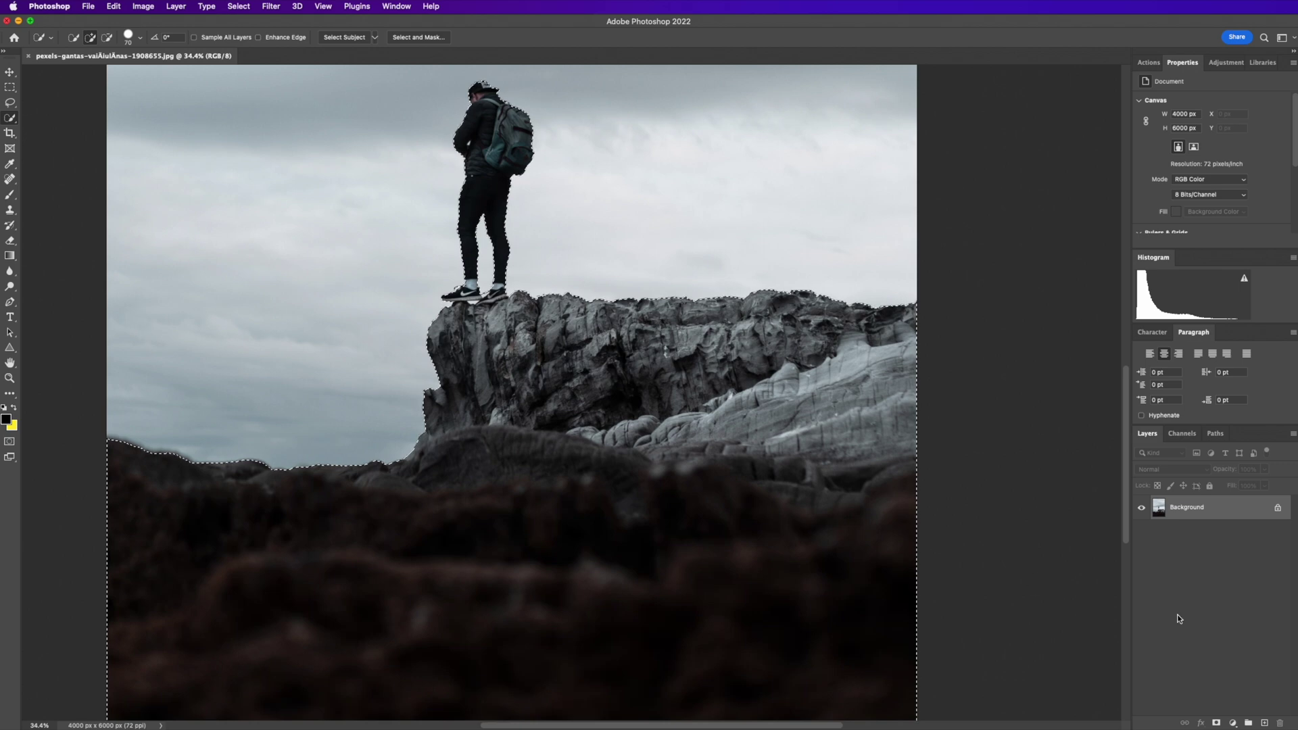
{"action": "left_click", "coordinate": [1217, 724]}
{"action": "scroll", "coordinate": [811, 490], "scroll_direction": "up", "scroll_amount": 10}
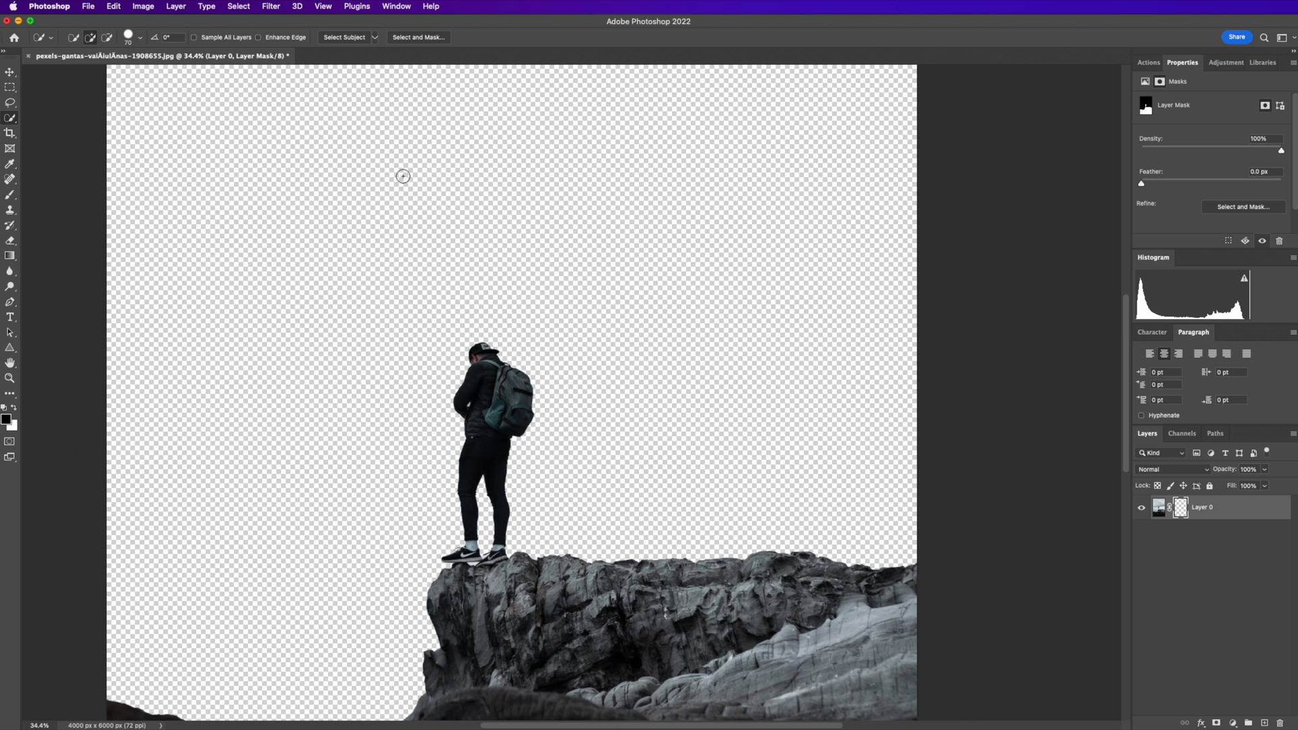
- Start saving a copy of the cutout on the computer and choose the Tutorial folder as its location
{"action": "left_click", "coordinate": [89, 10]}
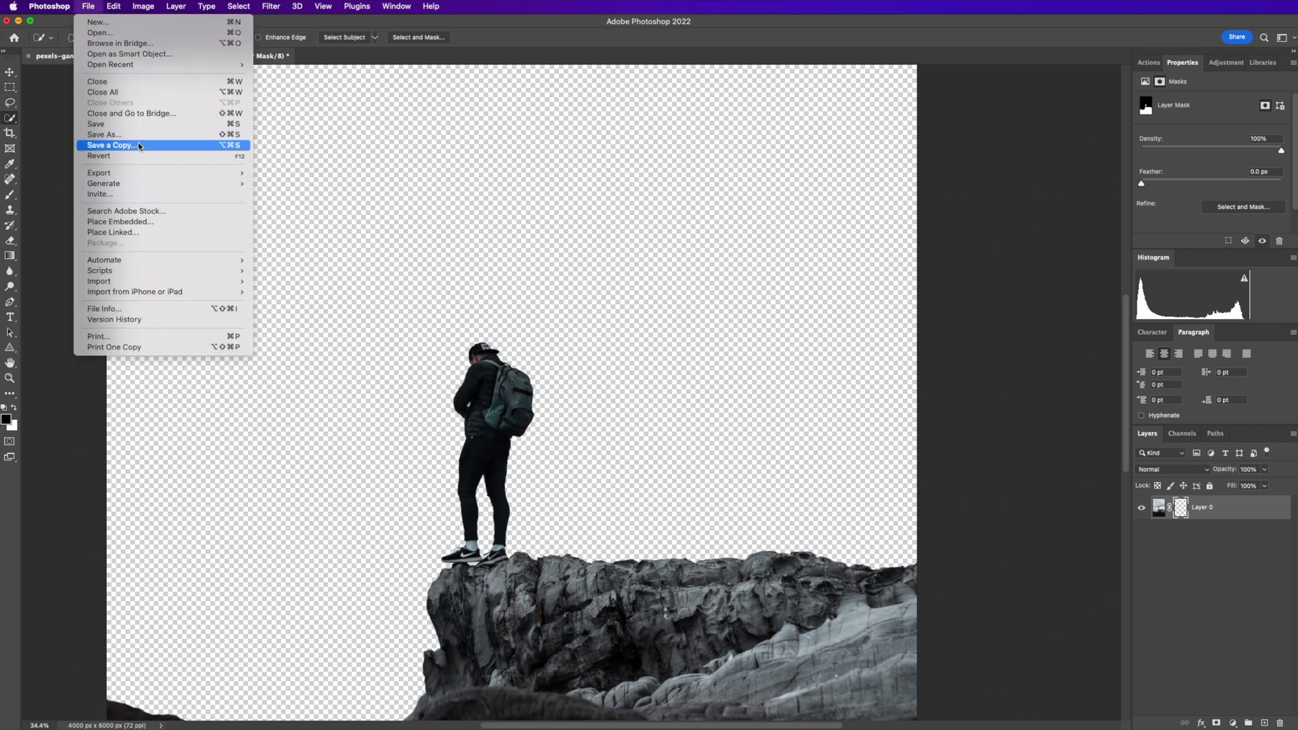
{"action": "left_click", "coordinate": [140, 147]}
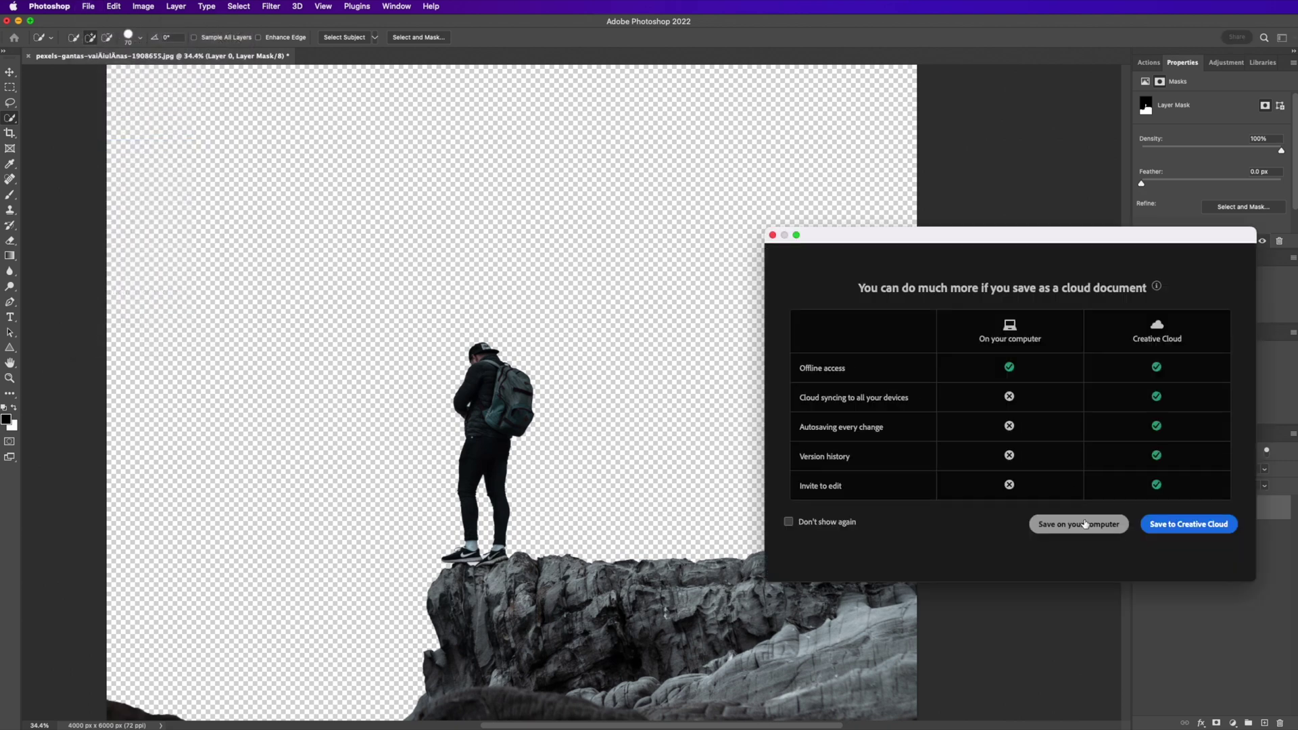
{"action": "left_click", "coordinate": [1080, 525]}
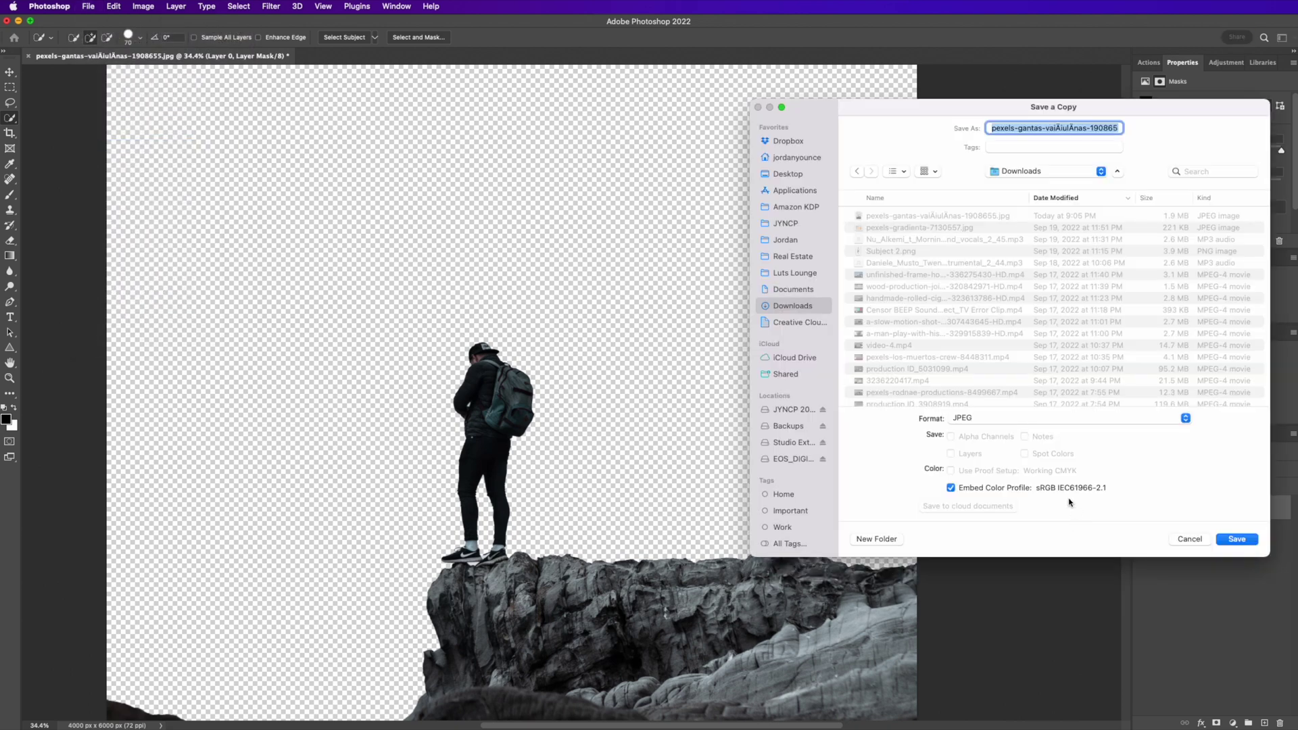
{"action": "left_click", "coordinate": [1093, 172]}
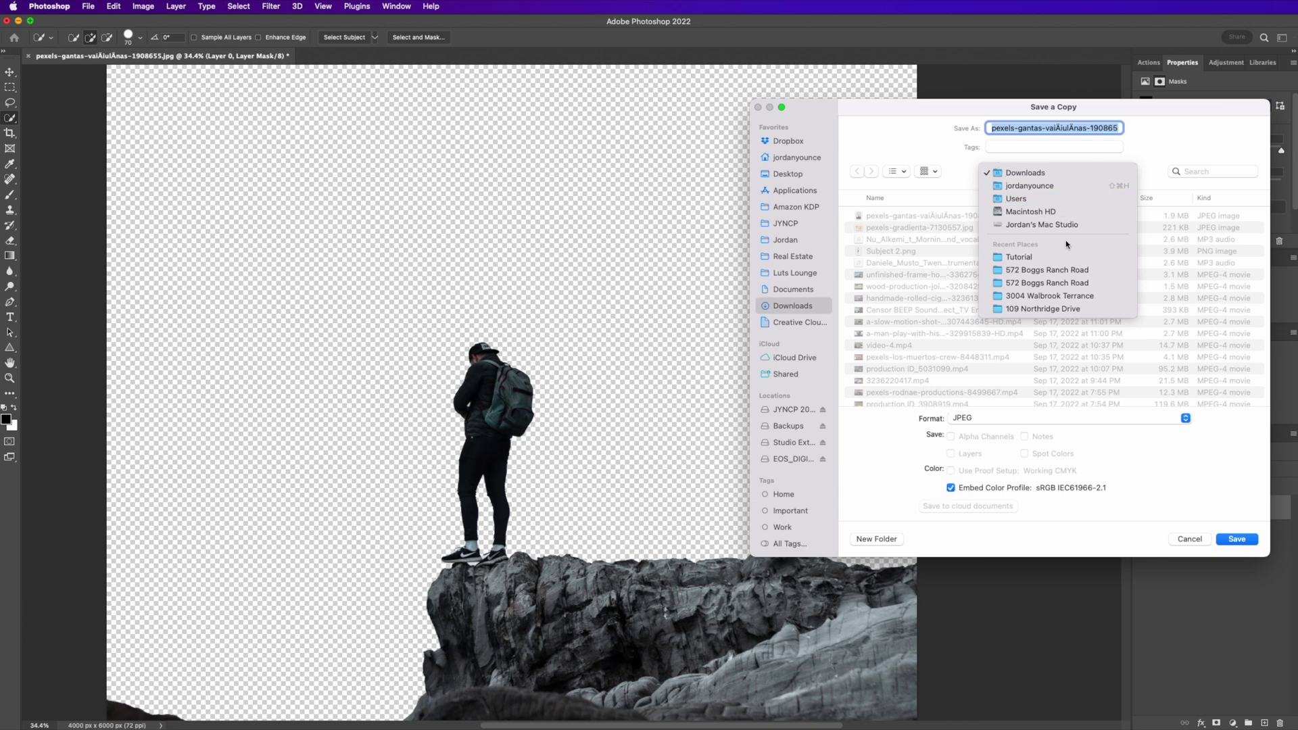
{"action": "left_click", "coordinate": [1061, 257]}
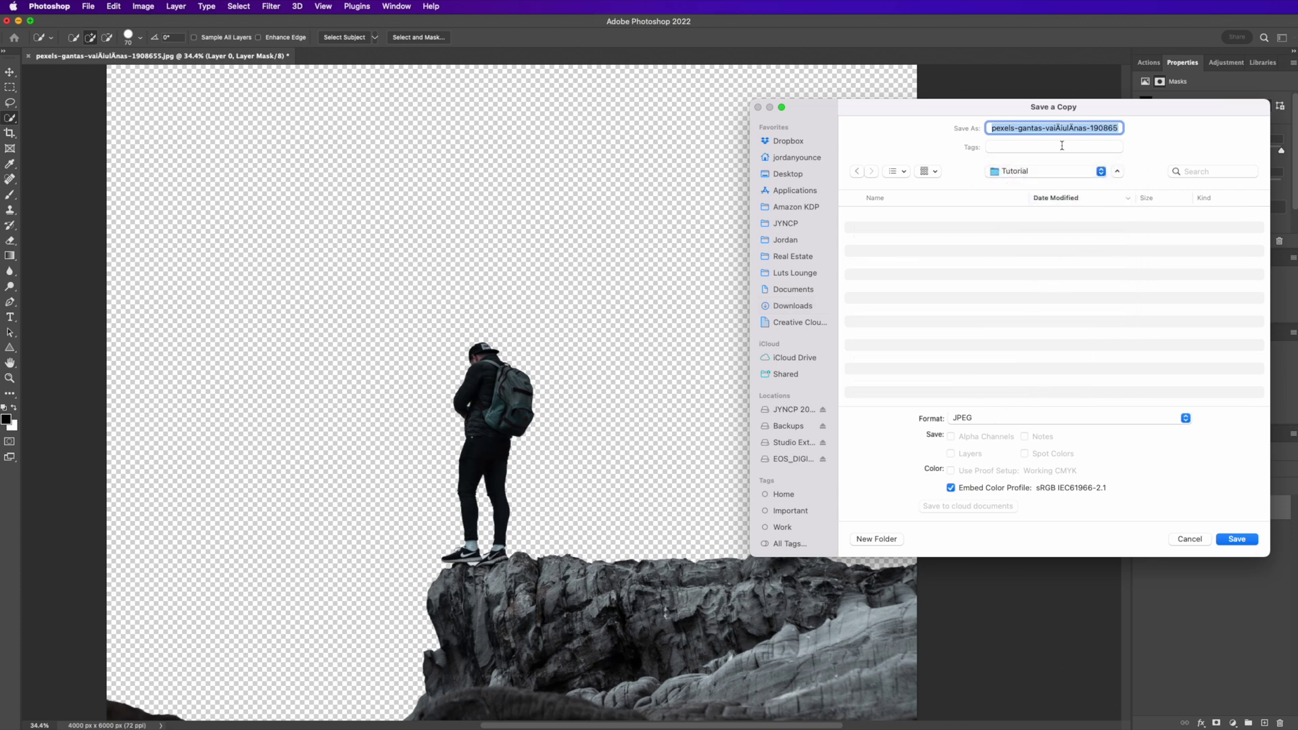
- Set the copy's format to PNG and save it as Subject.png with the default PNG options
{"action": "left_click", "coordinate": [1000, 417]}
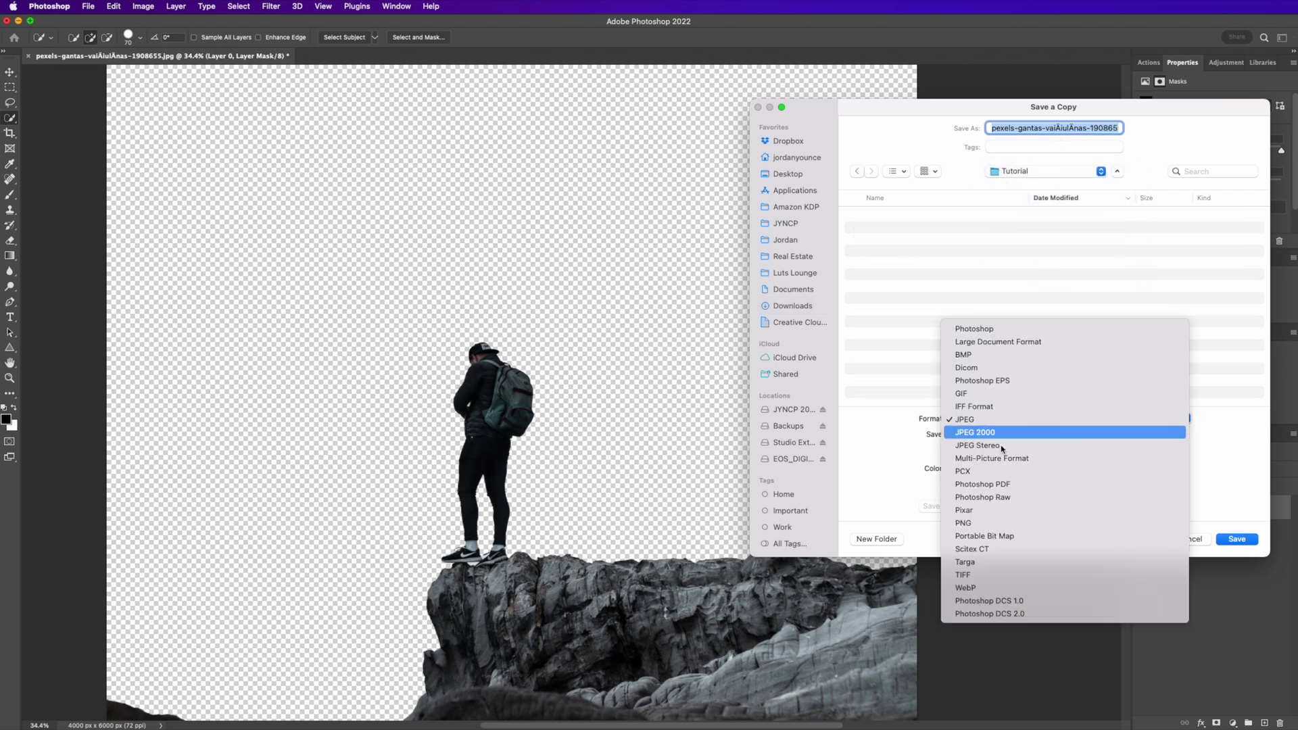
{"action": "left_click", "coordinate": [997, 522]}
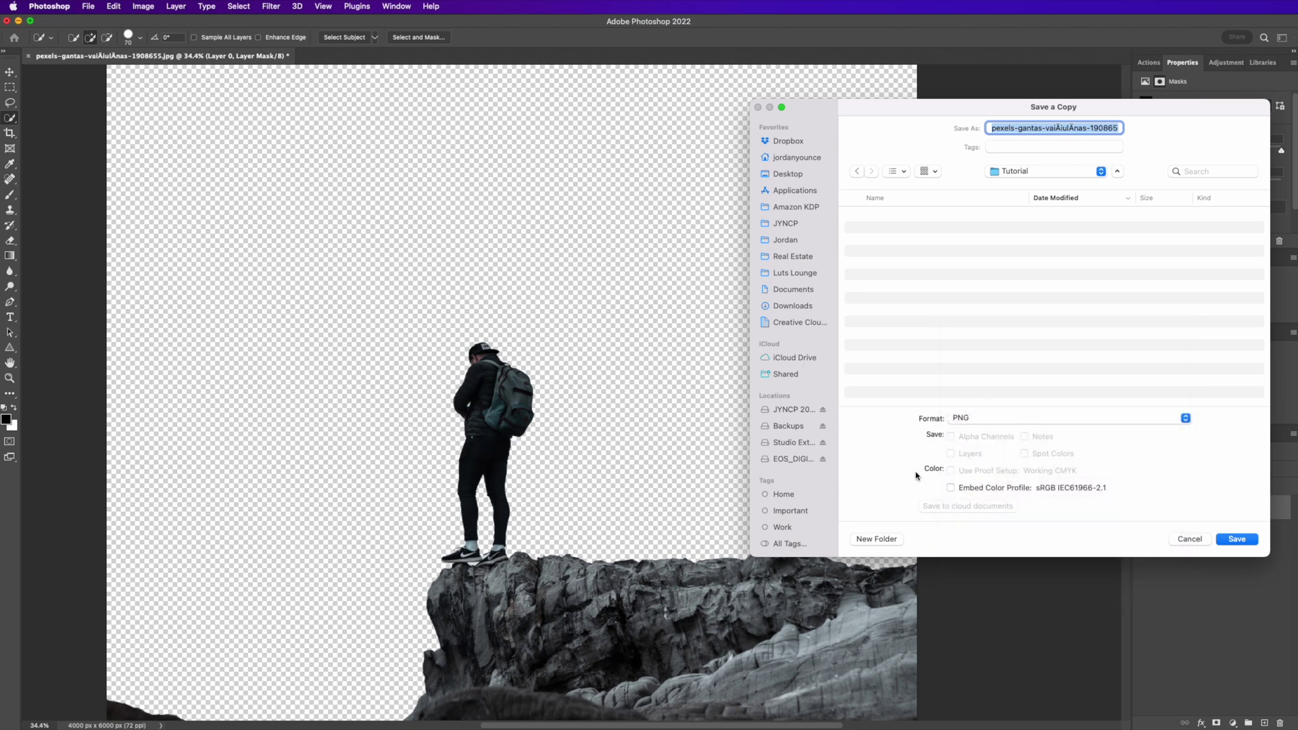
{"action": "type", "text": "Subject.png"}
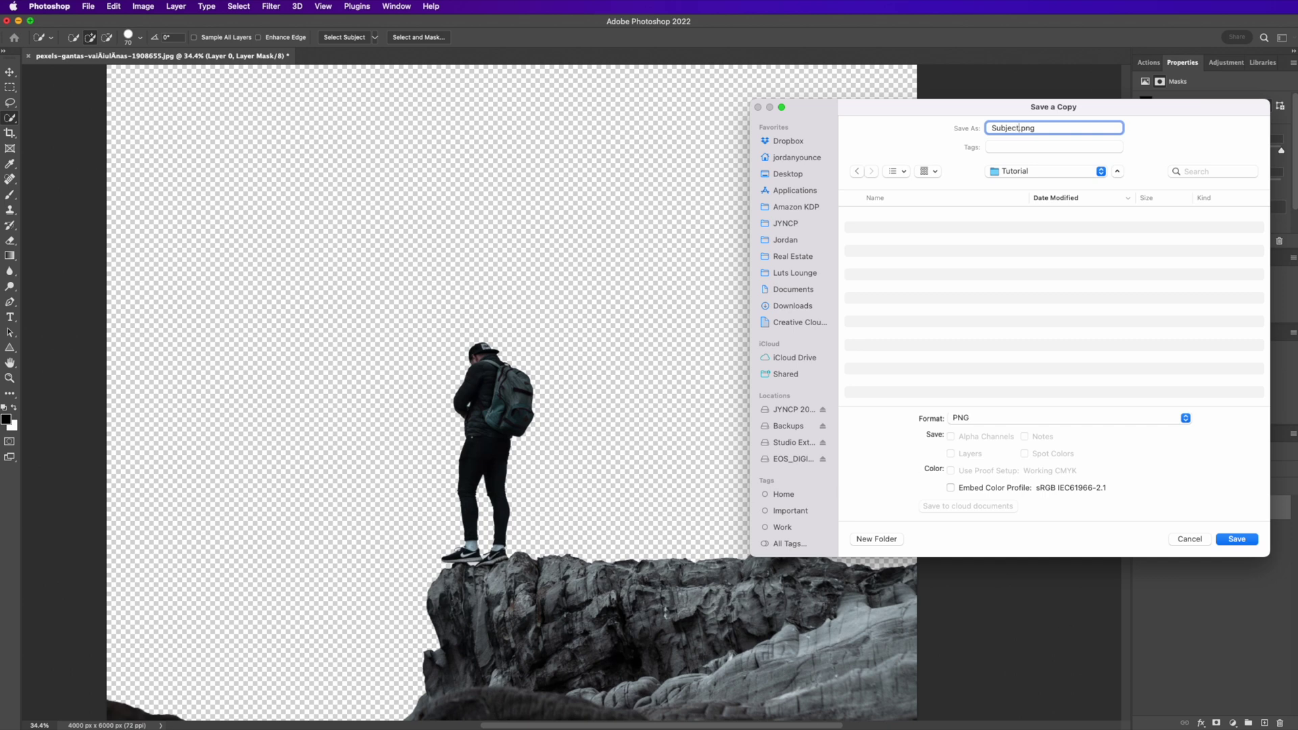
{"action": "left_click", "coordinate": [1237, 539]}
{"action": "key", "text": "Return"}
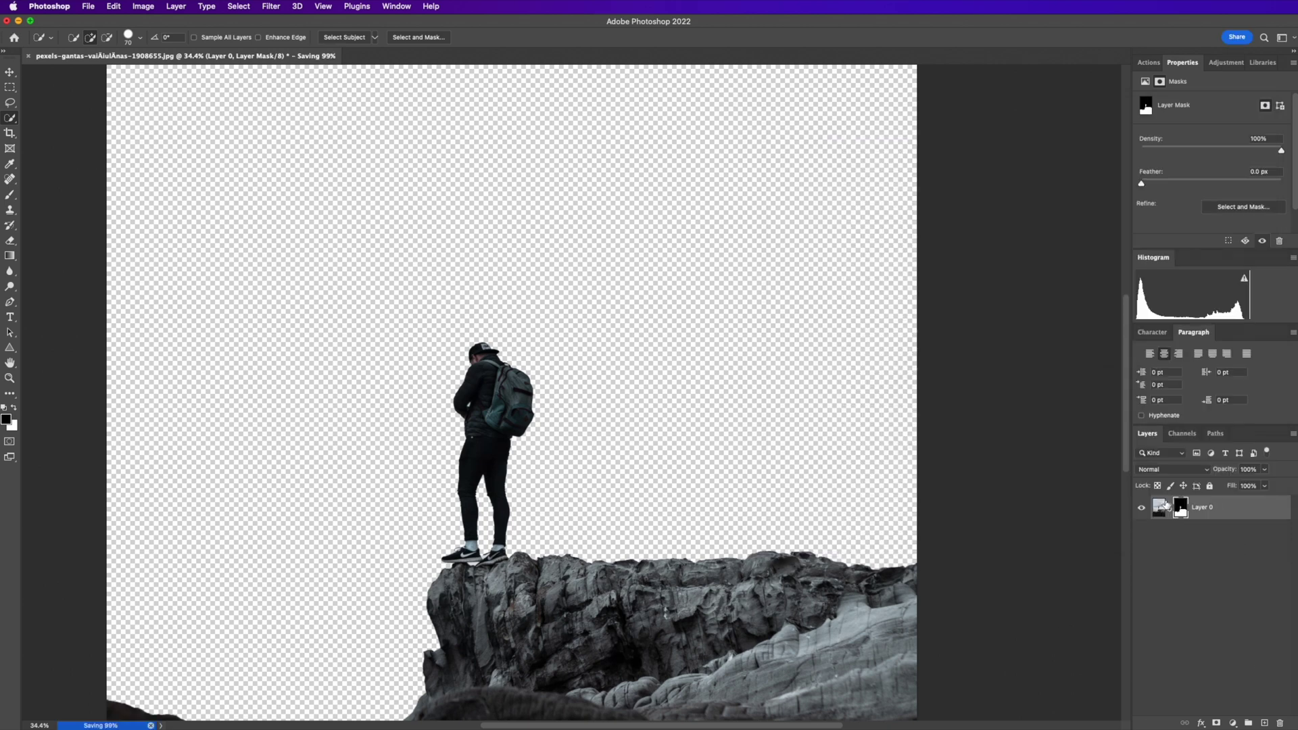
- Delete the layer mask from Layer 0 to restore the complete photo
{"action": "right_click", "coordinate": [1181, 508]}
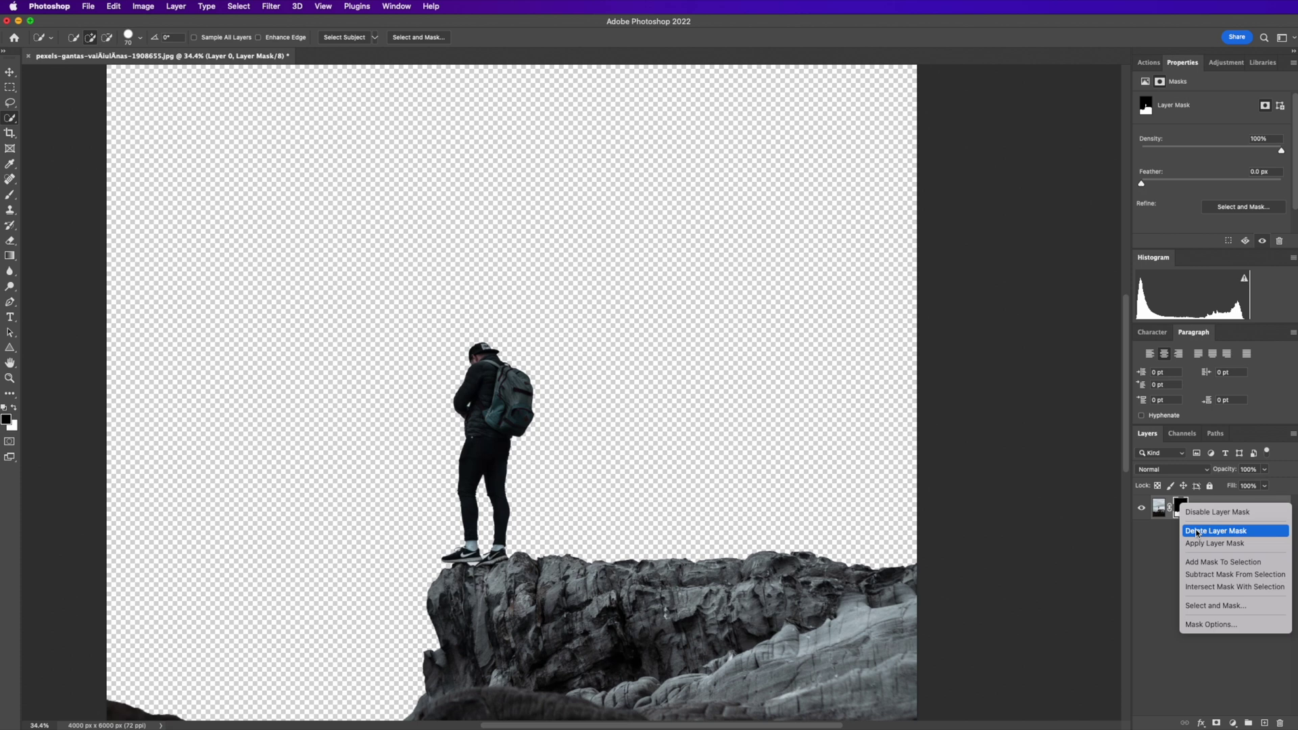
{"action": "left_click", "coordinate": [1183, 514]}
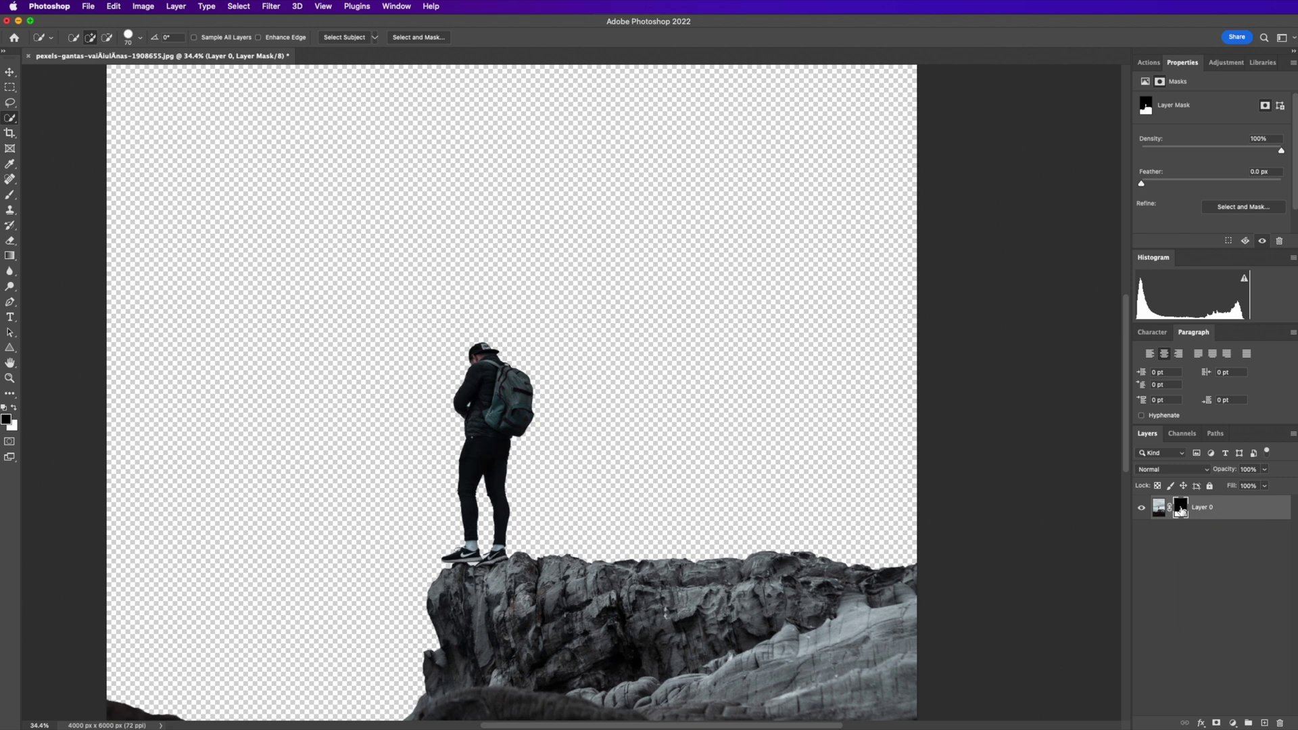
{"action": "right_click", "coordinate": [1181, 511]}
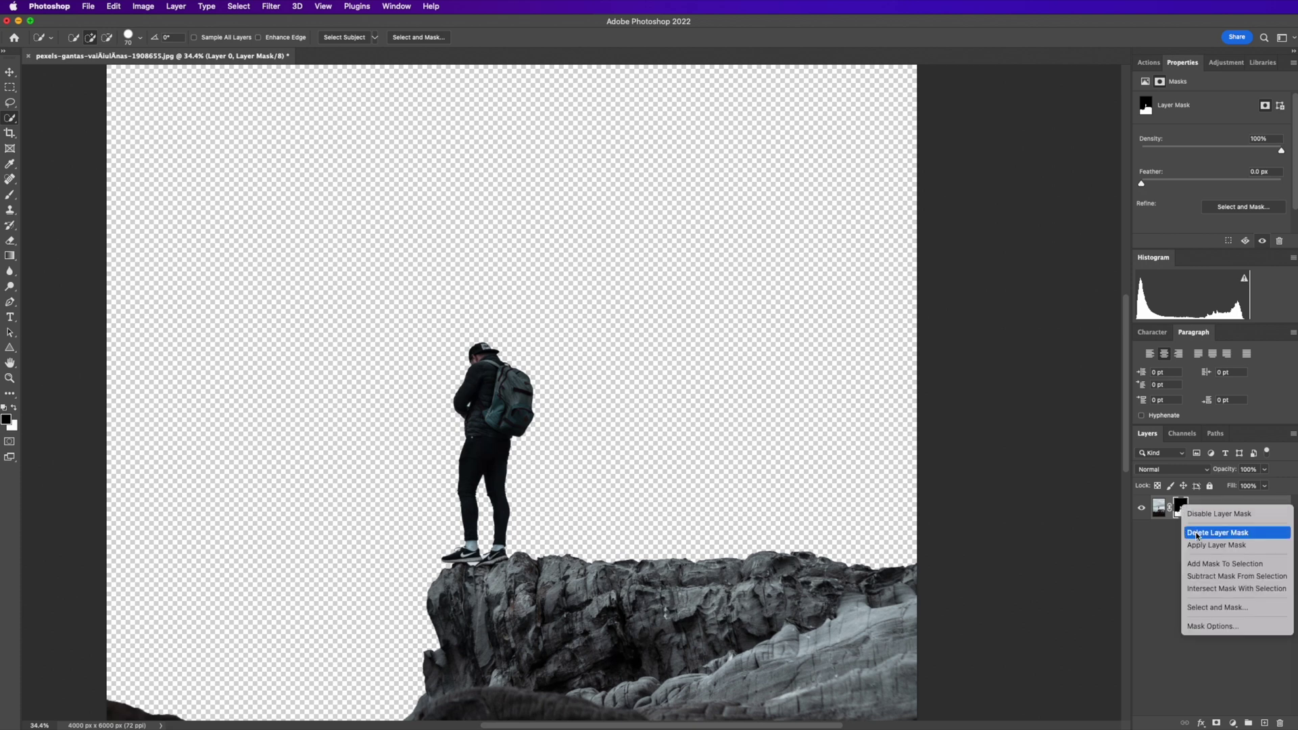
{"action": "left_click", "coordinate": [1198, 534]}
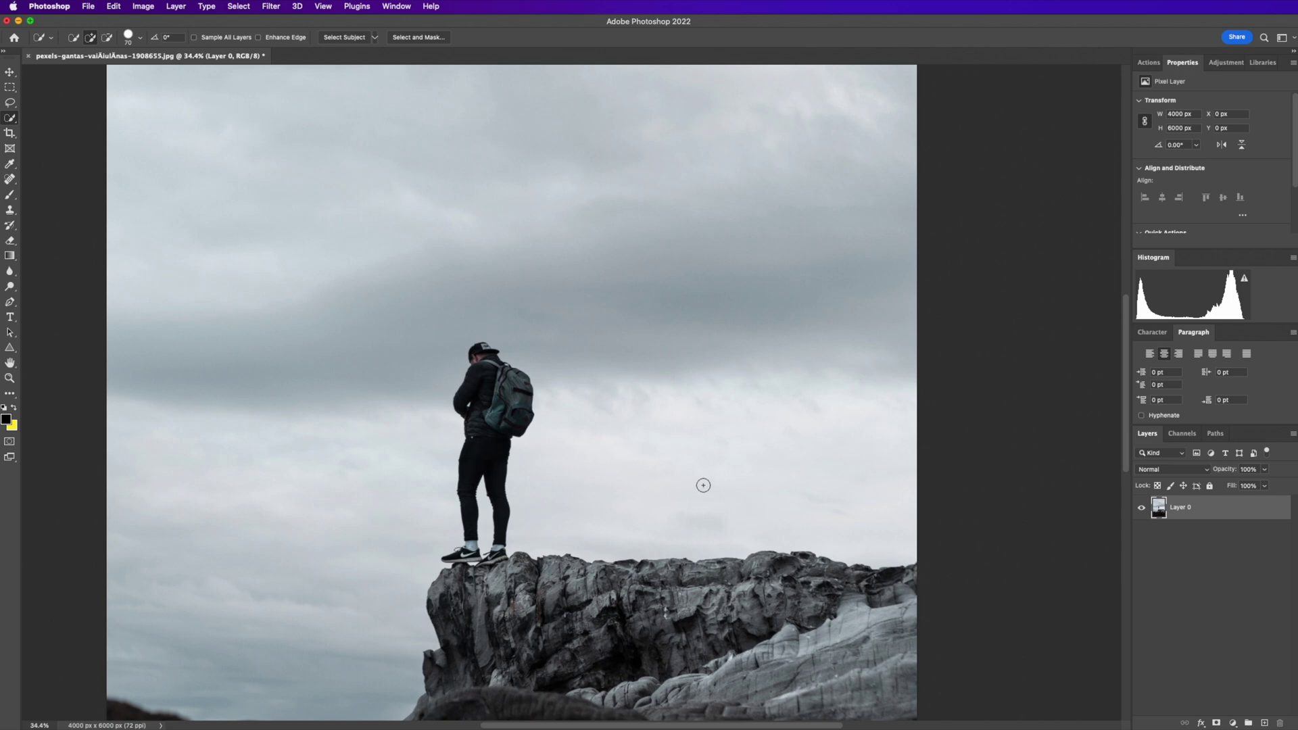
- Select the sky automatically and add a layer mask that hides the hiker and all the rocks
{"action": "scroll", "coordinate": [721, 443], "scroll_direction": "down", "scroll_amount": 3}
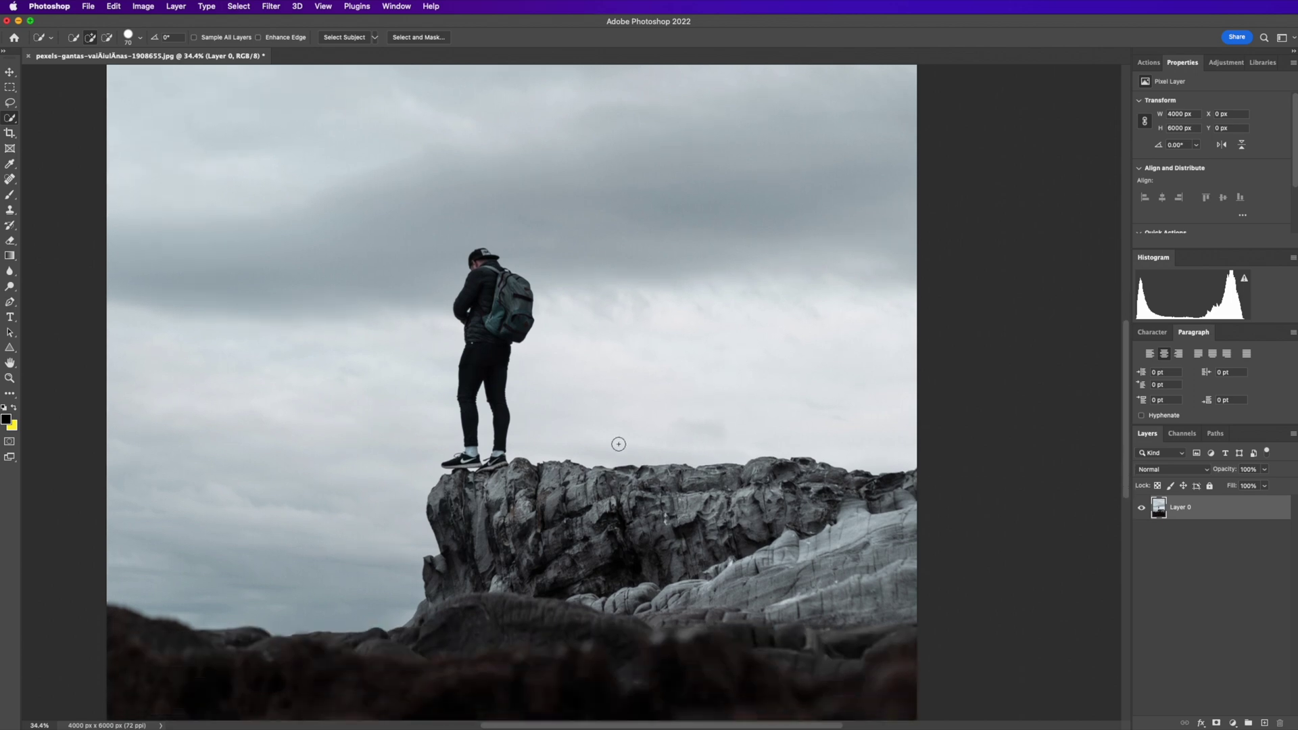
{"action": "scroll", "coordinate": [608, 438], "scroll_direction": "down", "scroll_amount": 3}
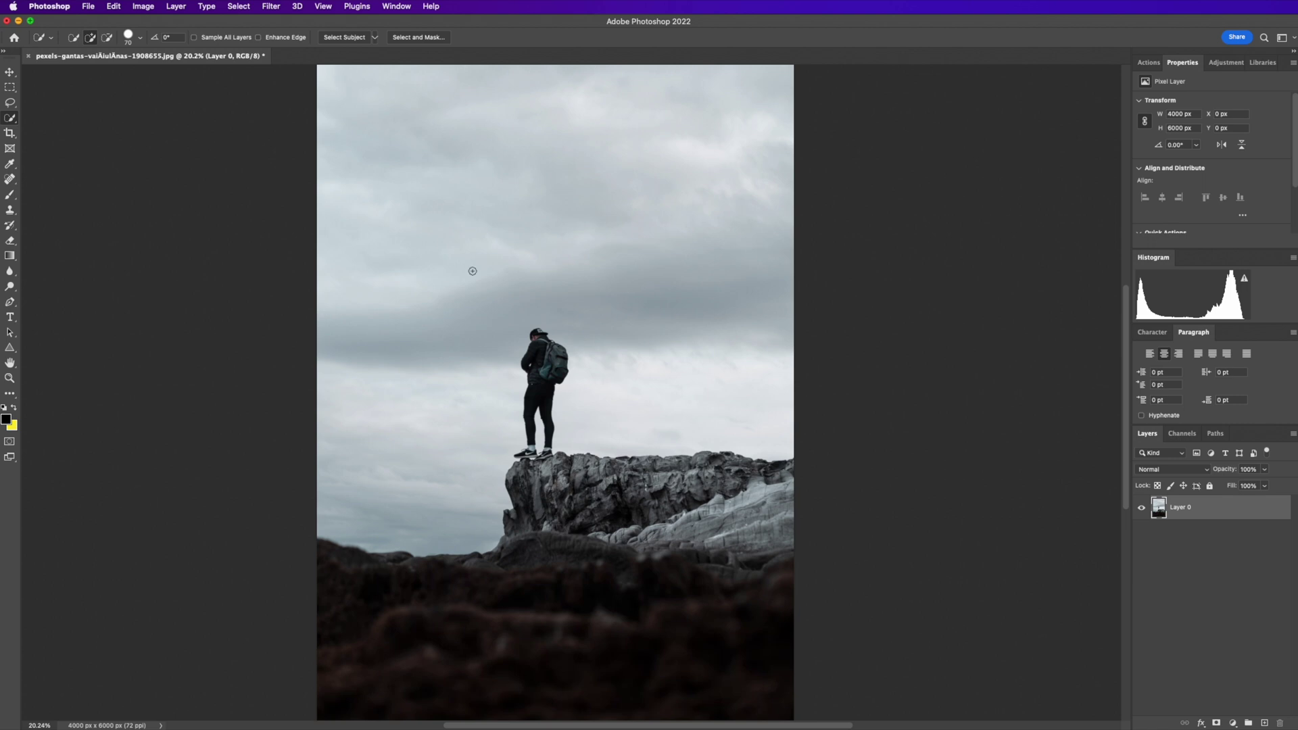
{"action": "left_click", "coordinate": [242, 7]}
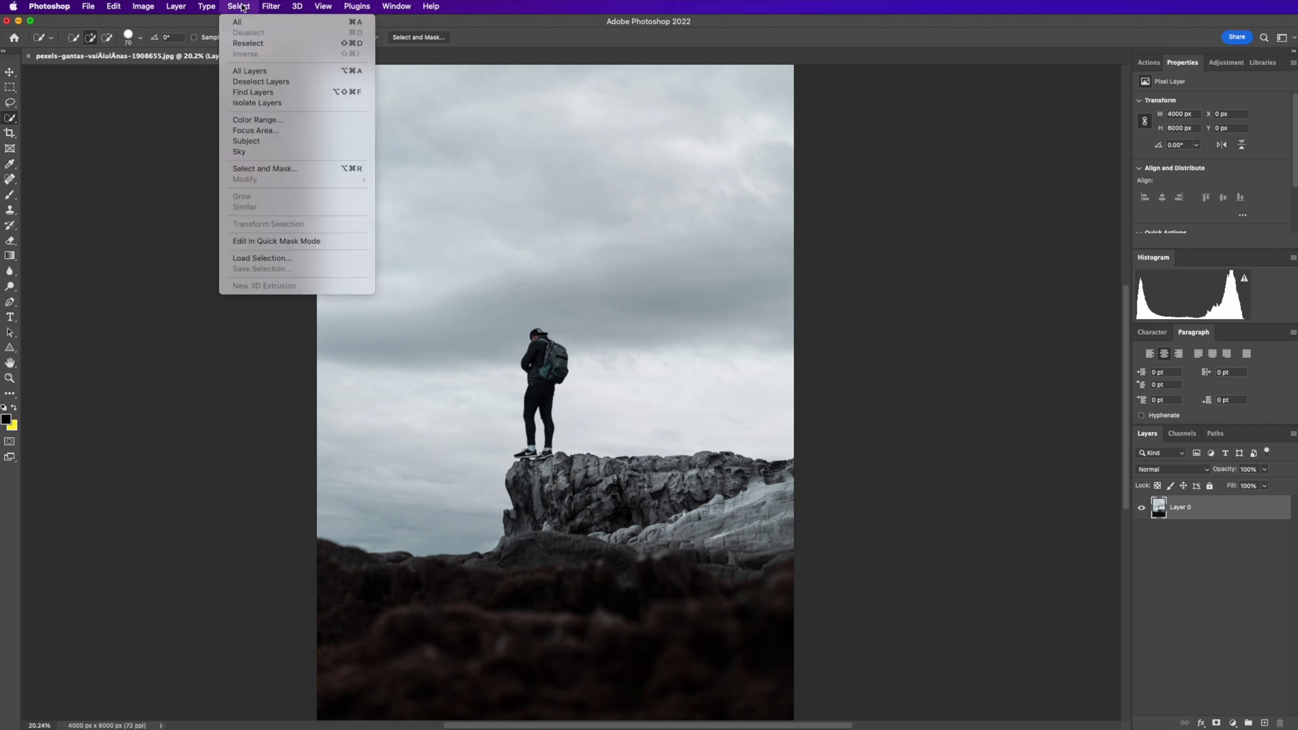
{"action": "left_click", "coordinate": [282, 150]}
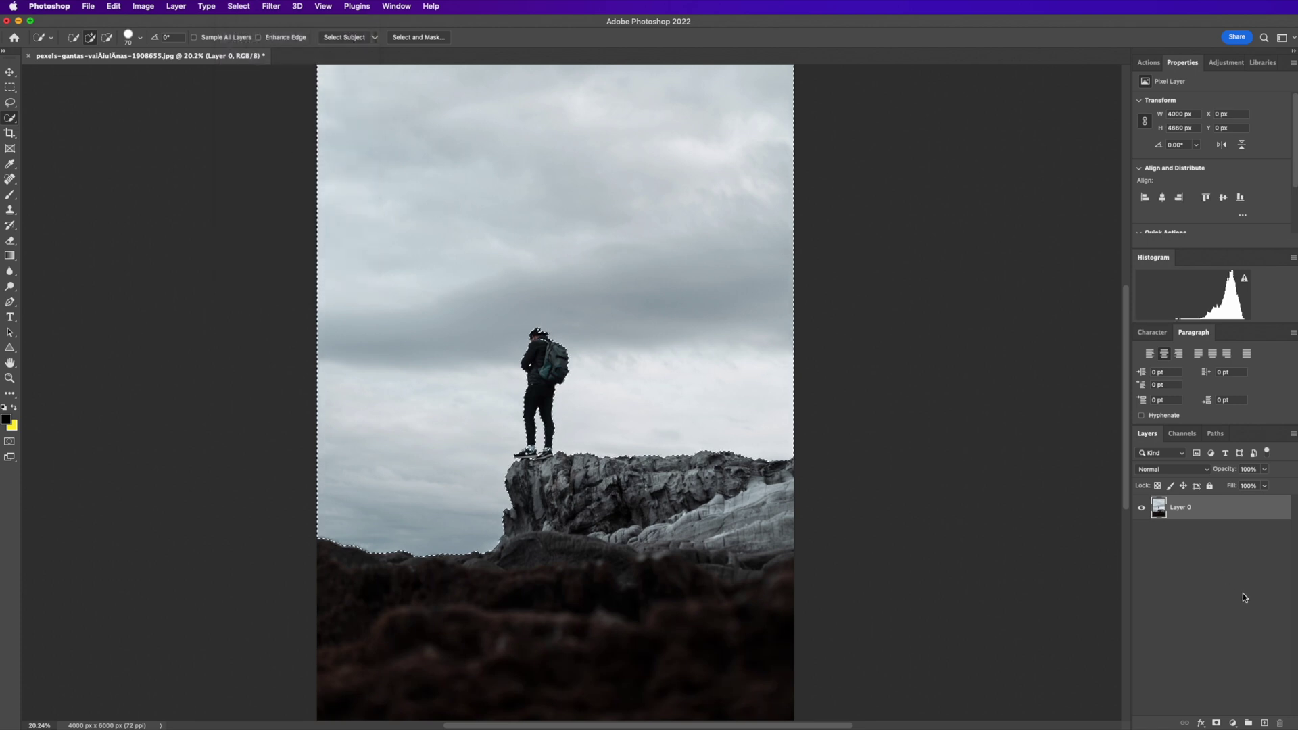
{"action": "left_click", "coordinate": [1217, 723]}
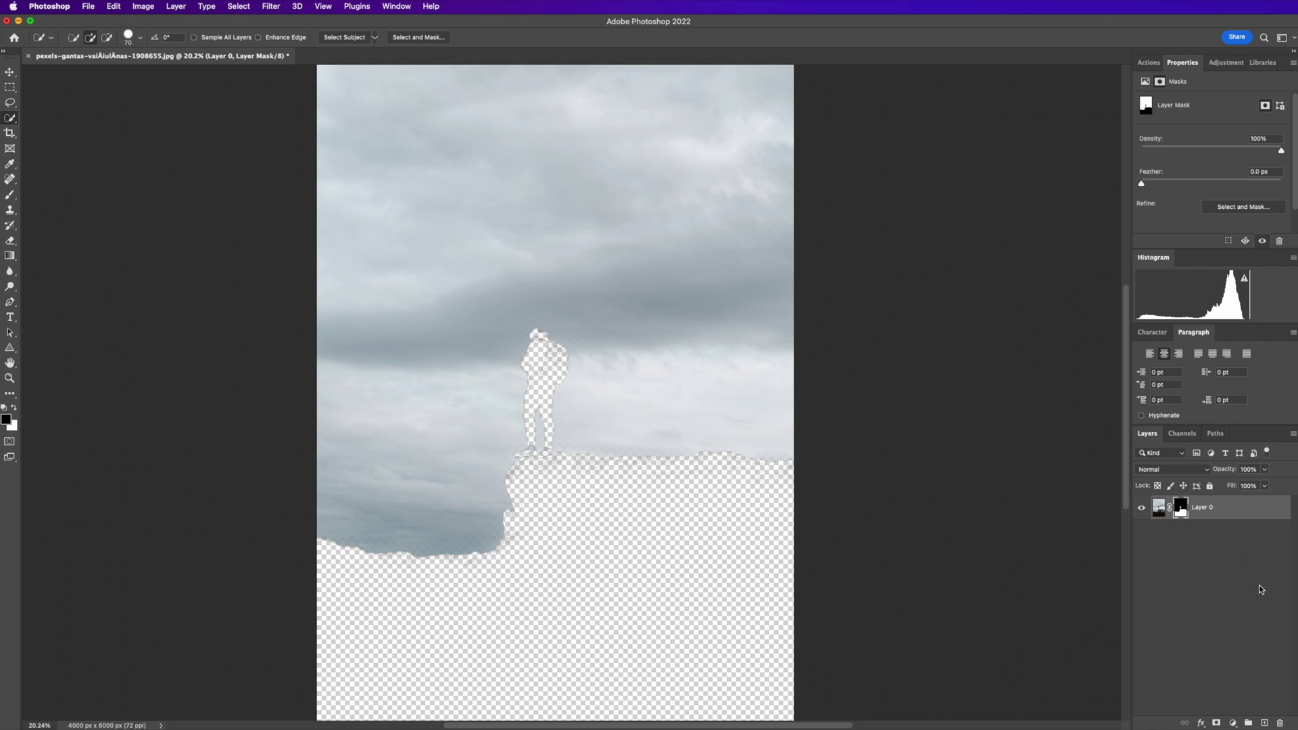
- Add a new layer above Layer 0 and clone nearby sky over the hiker-shaped gap with the Clone Stamp tool
{"action": "left_click", "coordinate": [1264, 723]}
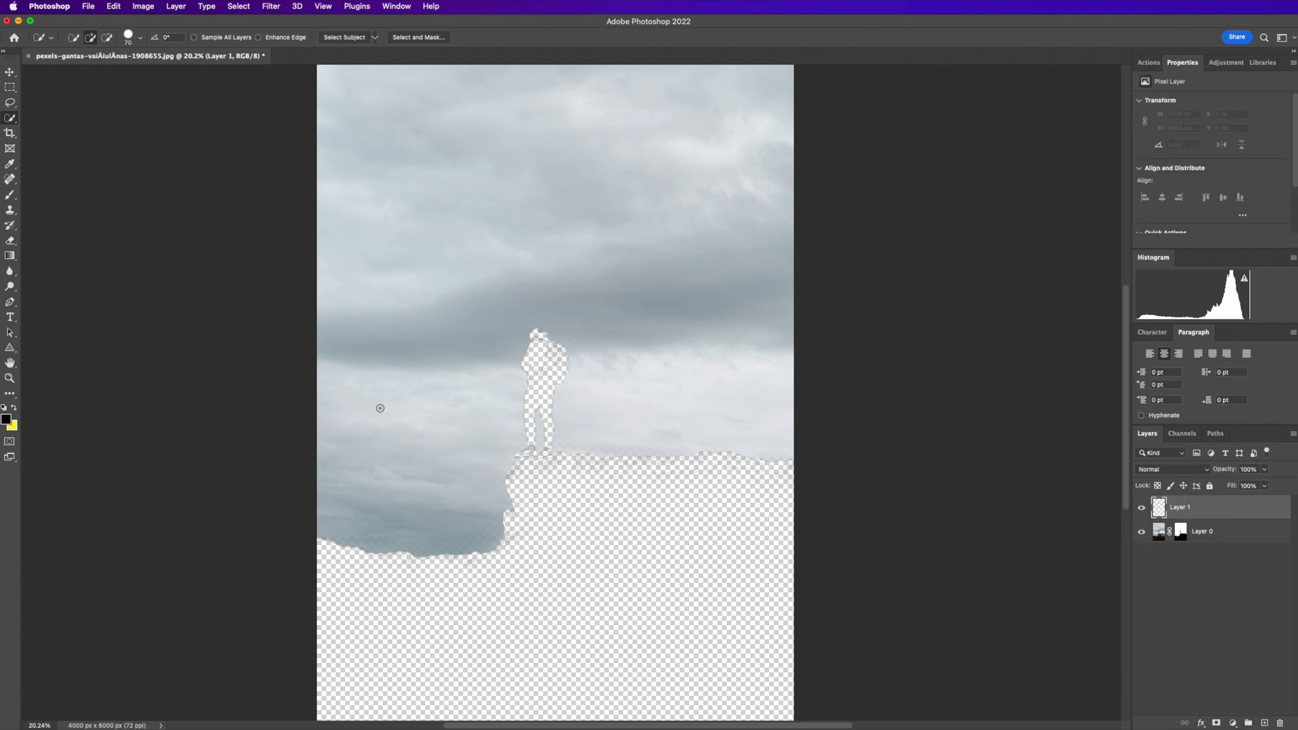
{"action": "left_click", "coordinate": [11, 209]}
{"action": "left_click", "coordinate": [717, 348], "text": "alt"}
{"action": "mouse_move", "coordinate": [579, 354]}
{"action": "left_mouse_down"}
{"action": "mouse_move", "coordinate": [559, 344]}
{"action": "mouse_move", "coordinate": [539, 374]}
{"action": "mouse_move", "coordinate": [525, 365]}
{"action": "mouse_move", "coordinate": [542, 400]}
{"action": "mouse_move", "coordinate": [538, 370]}
{"action": "mouse_move", "coordinate": [460, 376]}
{"action": "left_mouse_up"}
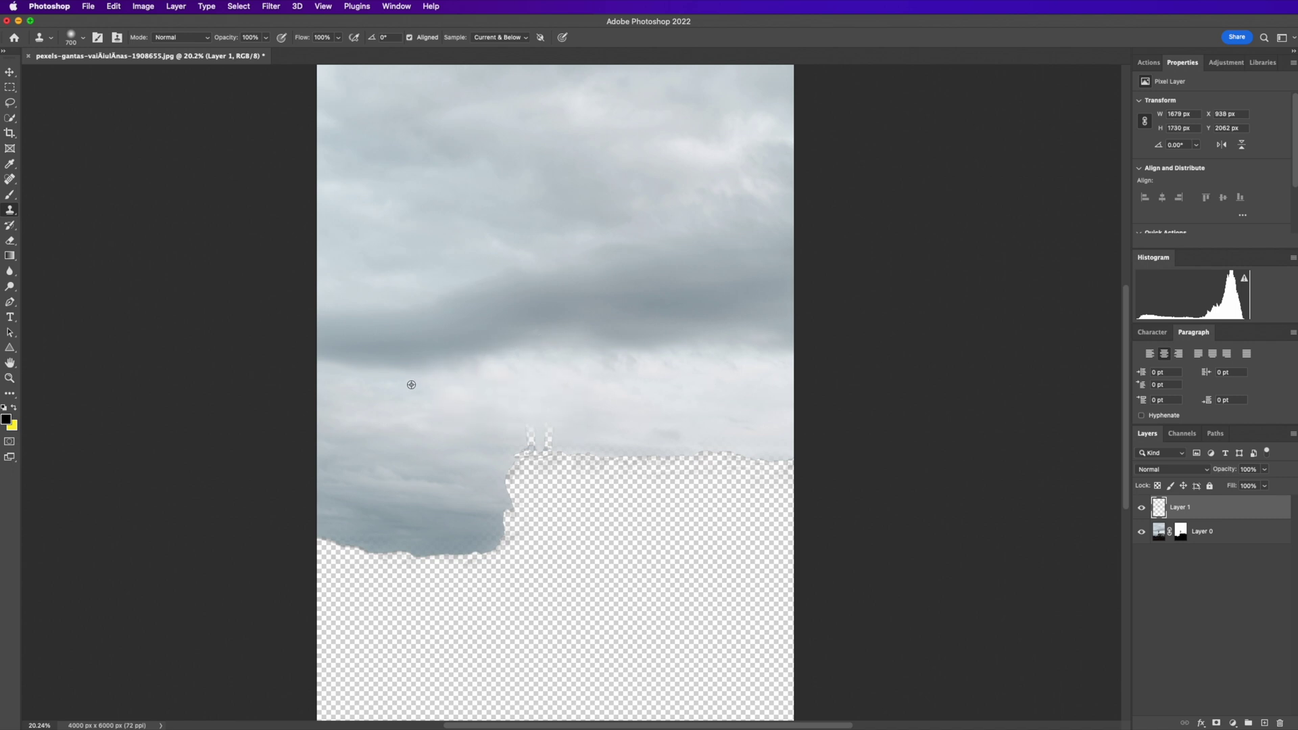
{"action": "left_click", "coordinate": [374, 367], "text": "alt"}
{"action": "mouse_move", "coordinate": [527, 399]}
{"action": "left_mouse_down"}
{"action": "mouse_move", "coordinate": [528, 452]}
{"action": "mouse_move", "coordinate": [656, 414]}
{"action": "mouse_move", "coordinate": [524, 459]}
{"action": "mouse_move", "coordinate": [390, 461]}
{"action": "mouse_move", "coordinate": [455, 486]}
{"action": "mouse_move", "coordinate": [633, 445]}
{"action": "mouse_move", "coordinate": [696, 440]}
{"action": "mouse_move", "coordinate": [715, 444]}
{"action": "mouse_move", "coordinate": [638, 445]}
{"action": "mouse_move", "coordinate": [770, 459]}
{"action": "mouse_move", "coordinate": [583, 469]}
{"action": "left_mouse_up"}
- Clone more sky downward over the upper part of the empty rock area, blending across the full image width
{"action": "left_click", "coordinate": [492, 394], "text": "alt"}
{"action": "left_click", "coordinate": [683, 406], "text": "alt"}
{"action": "mouse_move", "coordinate": [666, 467]}
{"action": "left_mouse_down"}
{"action": "mouse_move", "coordinate": [516, 494]}
{"action": "mouse_move", "coordinate": [528, 505]}
{"action": "mouse_move", "coordinate": [418, 491]}
{"action": "left_mouse_up"}
{"action": "left_click", "coordinate": [509, 412], "text": "alt"}
{"action": "mouse_move", "coordinate": [513, 475]}
{"action": "left_mouse_down"}
{"action": "mouse_move", "coordinate": [411, 501]}
{"action": "mouse_move", "coordinate": [362, 460]}
{"action": "mouse_move", "coordinate": [389, 494]}
{"action": "left_mouse_up"}
{"action": "left_click", "coordinate": [587, 458], "text": "alt"}
{"action": "mouse_move", "coordinate": [508, 509]}
{"action": "left_mouse_down"}
{"action": "mouse_move", "coordinate": [423, 542]}
{"action": "mouse_move", "coordinate": [359, 501]}
{"action": "mouse_move", "coordinate": [336, 539]}
{"action": "left_mouse_up"}
{"action": "mouse_move", "coordinate": [572, 430]}
{"action": "left_mouse_down"}
{"action": "mouse_move", "coordinate": [561, 464]}
{"action": "mouse_move", "coordinate": [400, 455]}
{"action": "left_mouse_up"}
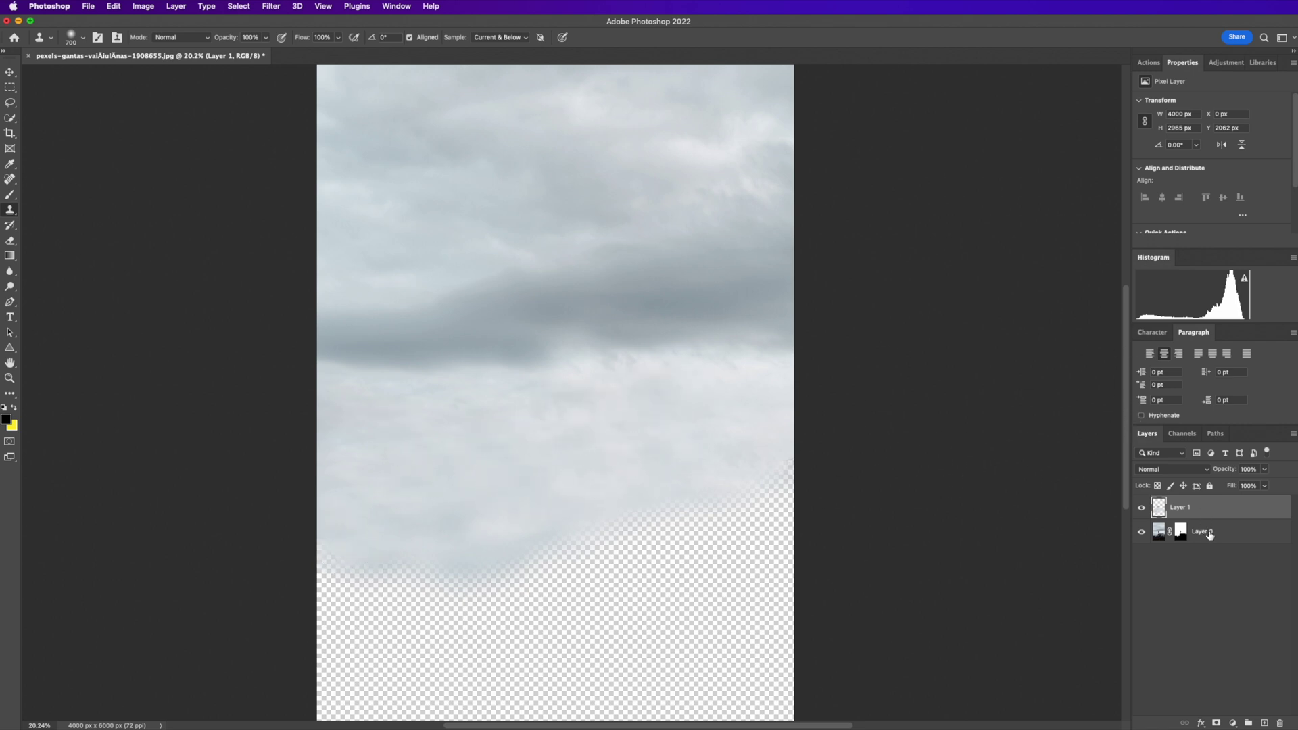
- Merge the cloned sky layer with Layer 0 and duplicate the merged layer
{"action": "left_click", "coordinate": [1210, 534], "text": "shift"}
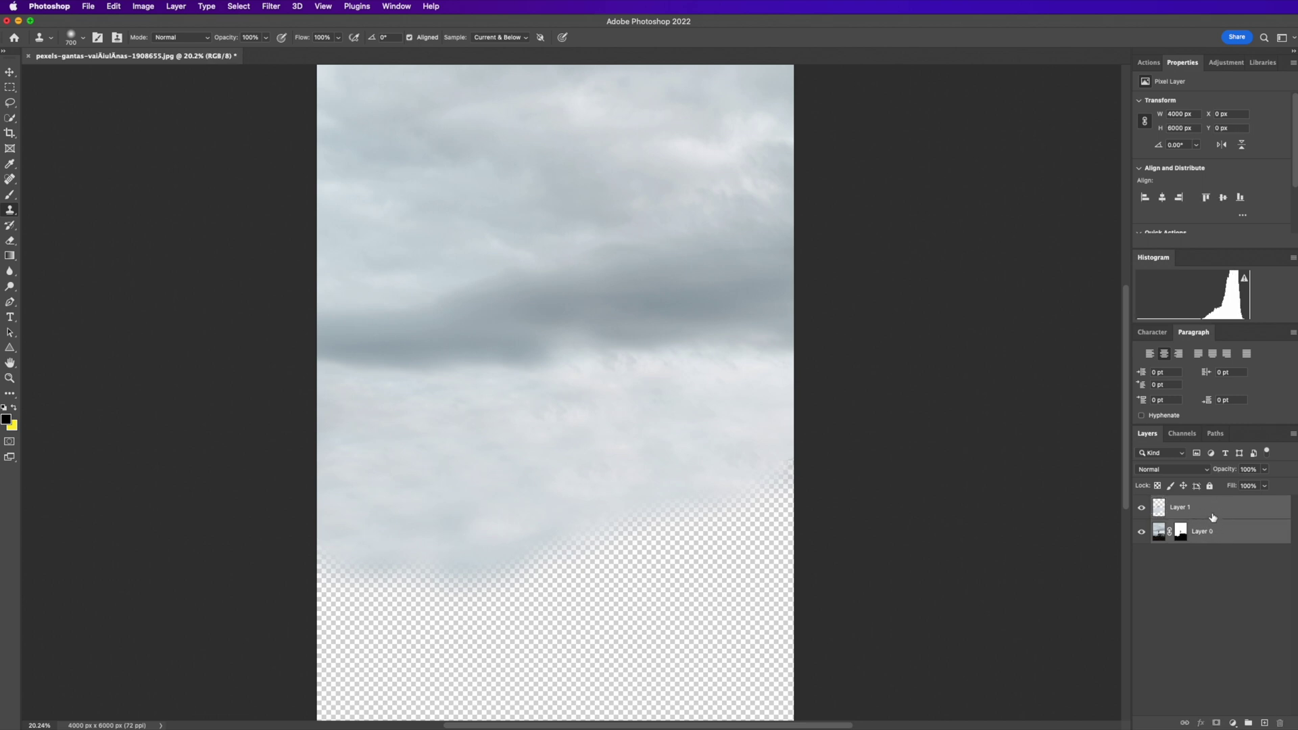
{"action": "key", "text": "super+e"}
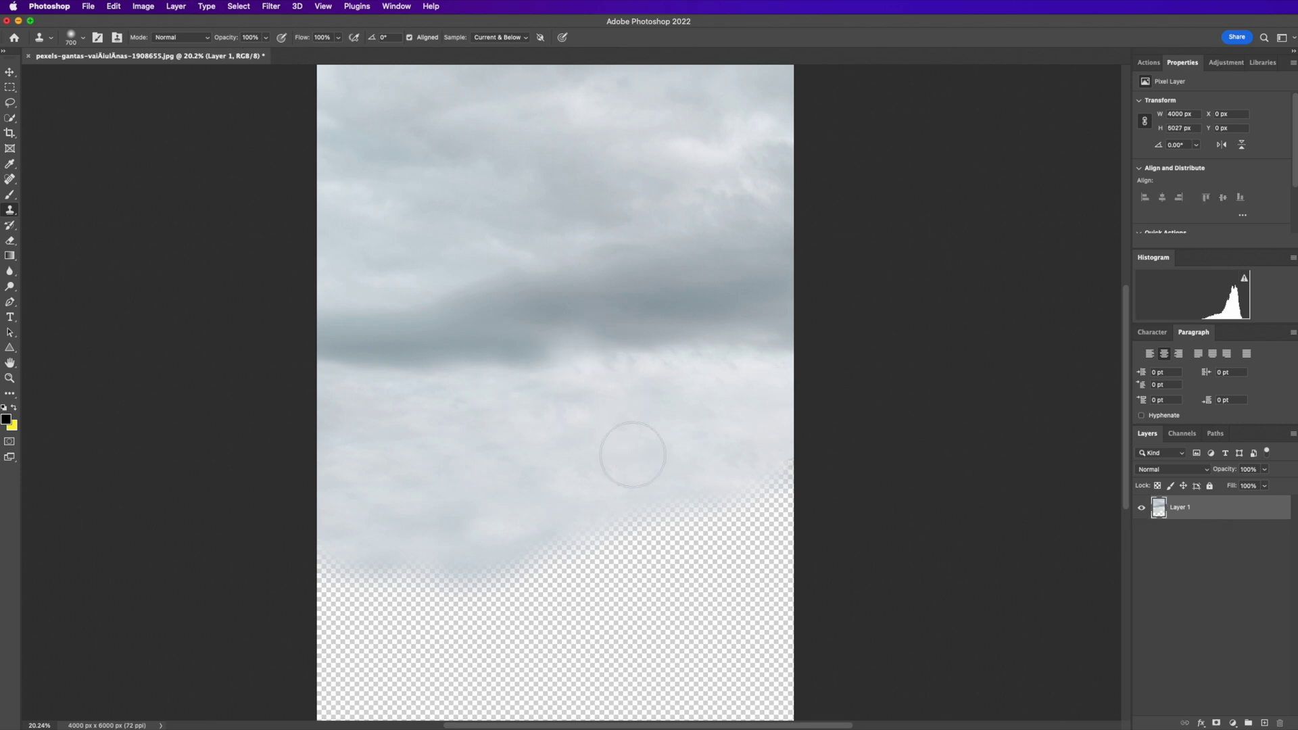
{"action": "left_click_drag", "start_coordinate": [1185, 512], "coordinate": [1263, 722]}
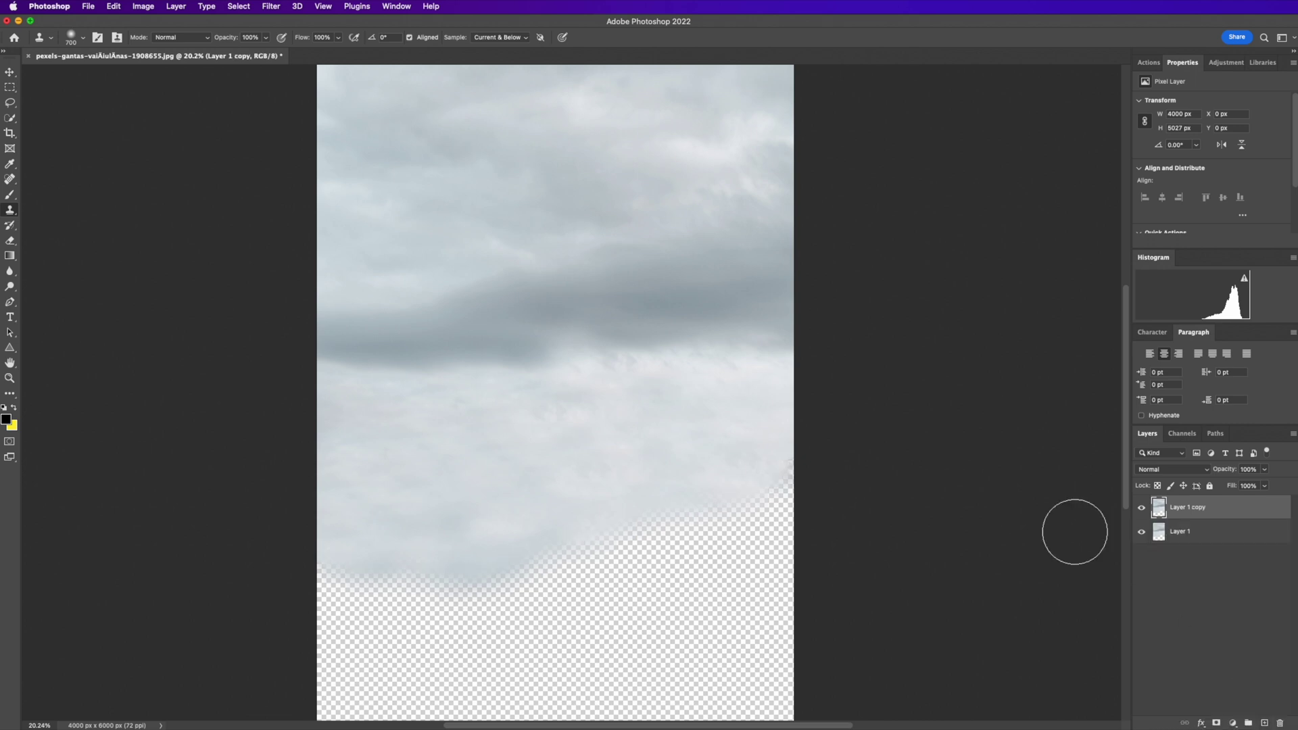
- Transform the duplicate sky layer: rotate it about half a turn and enlarge it to about 5952 x 7479 px, covering the whole canvas
{"action": "key", "text": "super+t"}
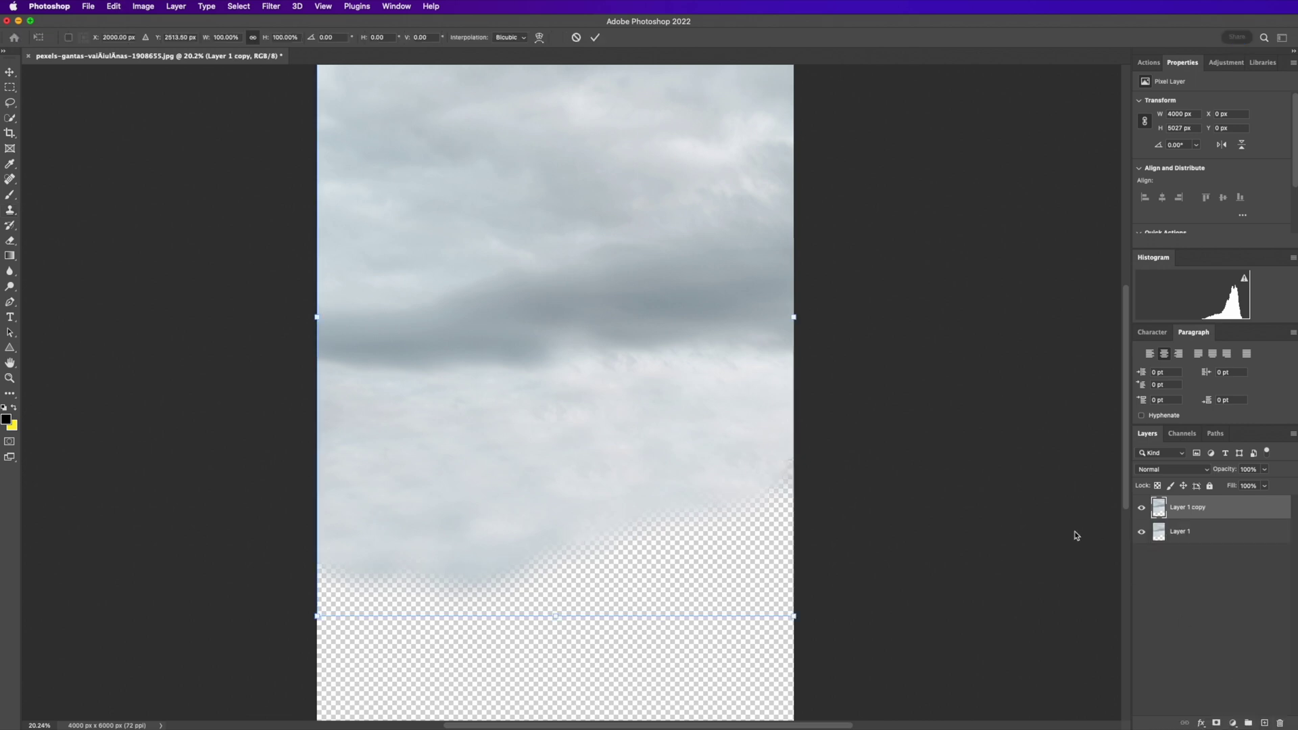
{"action": "scroll", "coordinate": [837, 447], "scroll_direction": "down", "scroll_amount": 3}
{"action": "left_click_drag", "start_coordinate": [750, 422], "coordinate": [425, 282]}
{"action": "left_click_drag", "start_coordinate": [607, 371], "coordinate": [611, 450]}
{"action": "left_click_drag", "start_coordinate": [709, 598], "coordinate": [788, 679]}
{"action": "left_click_drag", "start_coordinate": [644, 571], "coordinate": [585, 481]}
{"action": "key", "text": "Return"}
{"action": "key", "text": "s"}
{"action": "key", "text": "super+z"}
{"action": "key", "text": "super+shift+z"}
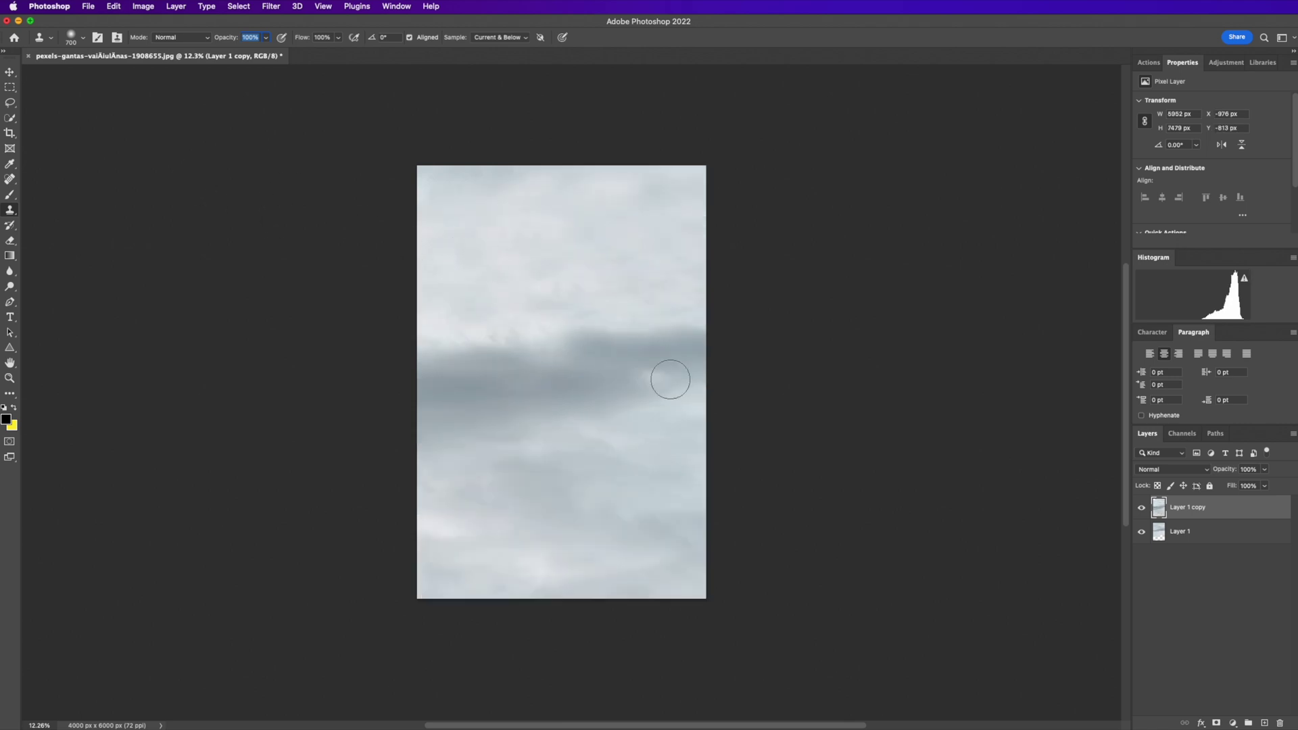
- Delete the original Layer 1 and rotate the enlarged sky copy by about -179°, moving it so it still fills the canvas
{"action": "left_click", "coordinate": [1208, 543]}
{"action": "key", "text": "Delete"}
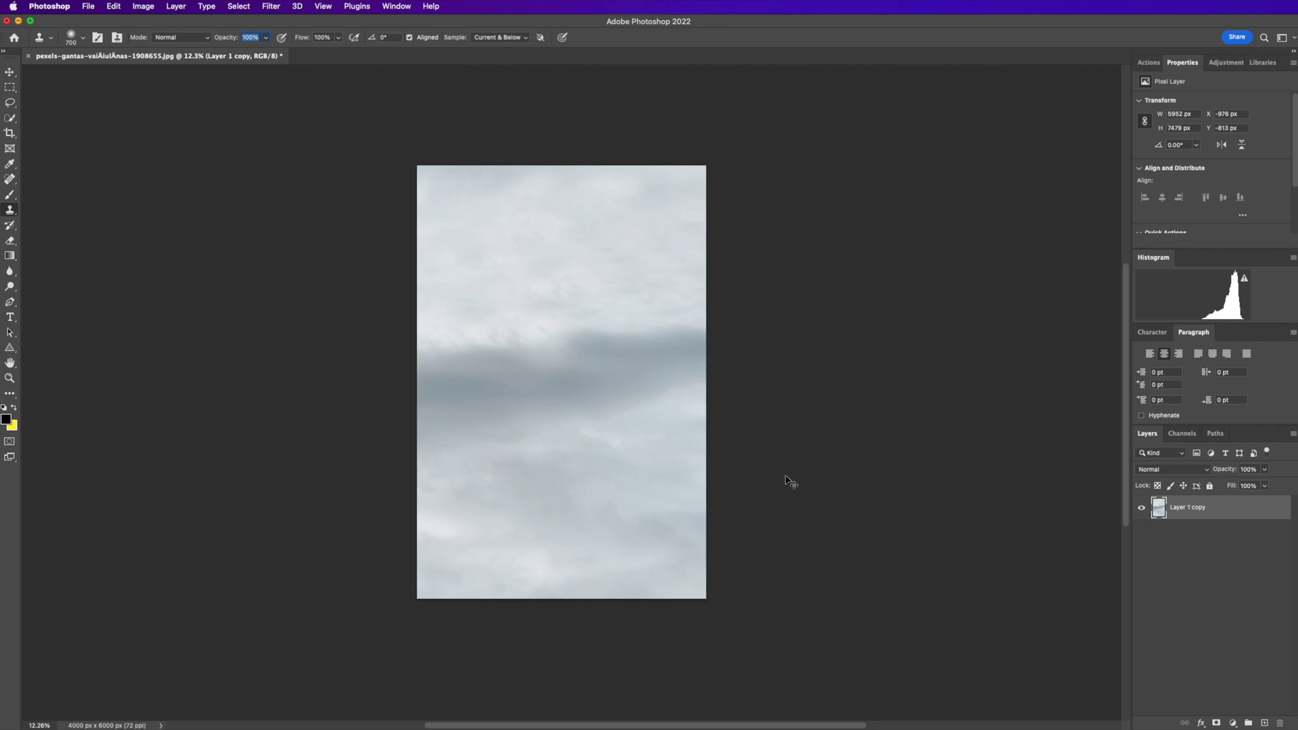
{"action": "key", "text": "cmd+t"}
{"action": "left_click_drag", "start_coordinate": [843, 474], "coordinate": [436, 345]}
{"action": "left_click_drag", "start_coordinate": [556, 355], "coordinate": [563, 397]}
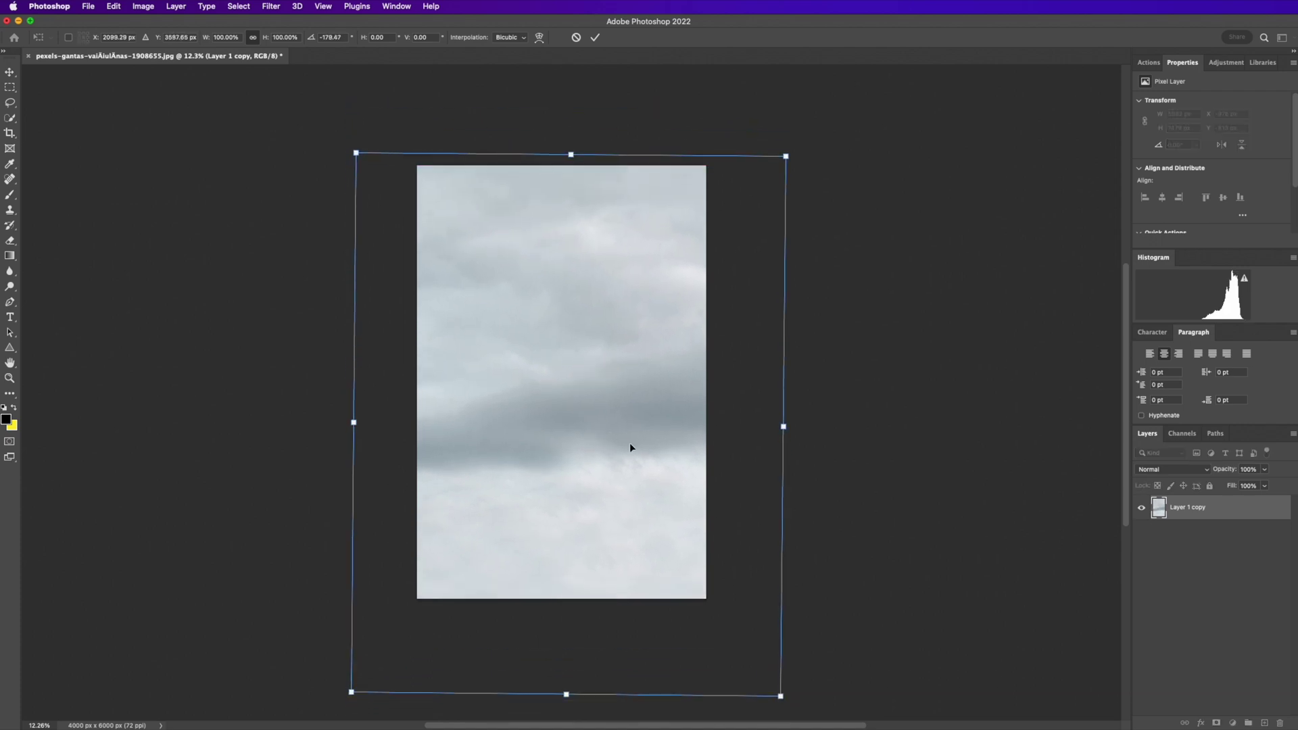
{"action": "key", "text": "Return"}
{"action": "key", "text": "s"}
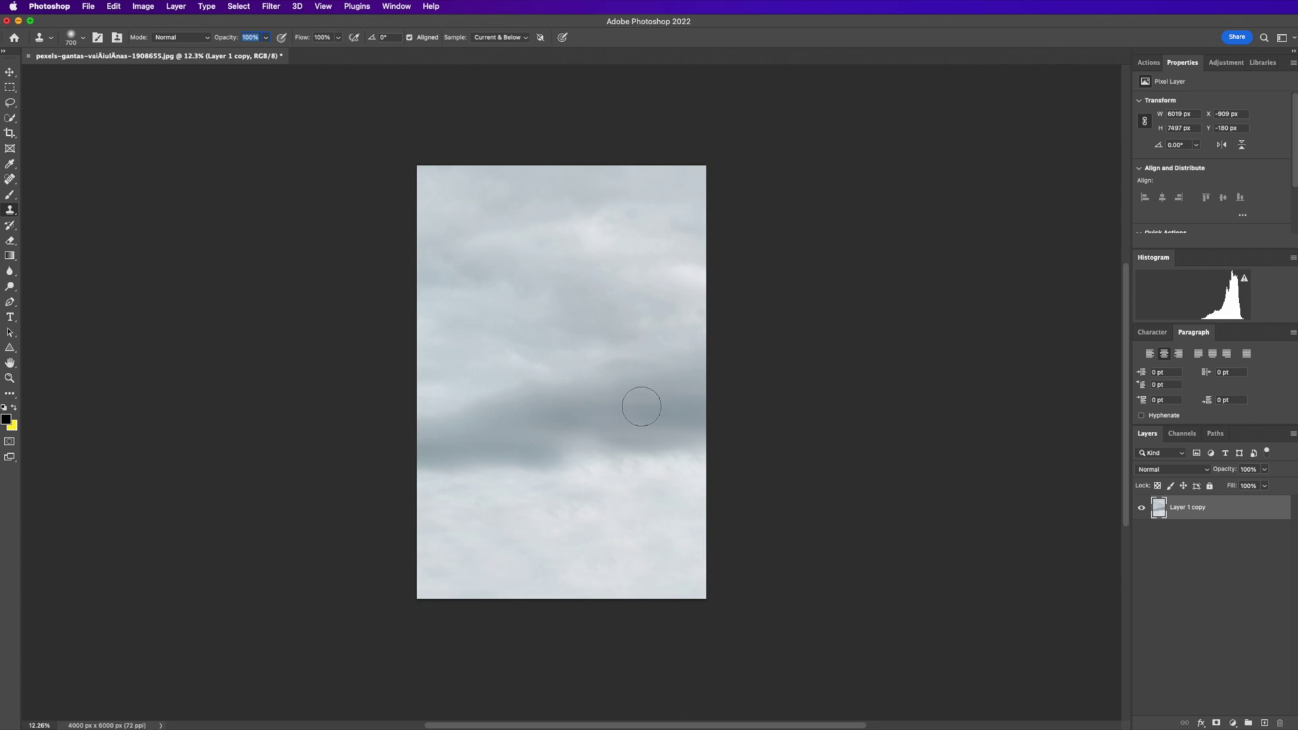
- Save a JPEG copy of the sky on the computer as Sky.jpg in the Tutorial folder, with maximum quality 10
{"action": "left_click", "coordinate": [89, 9]}
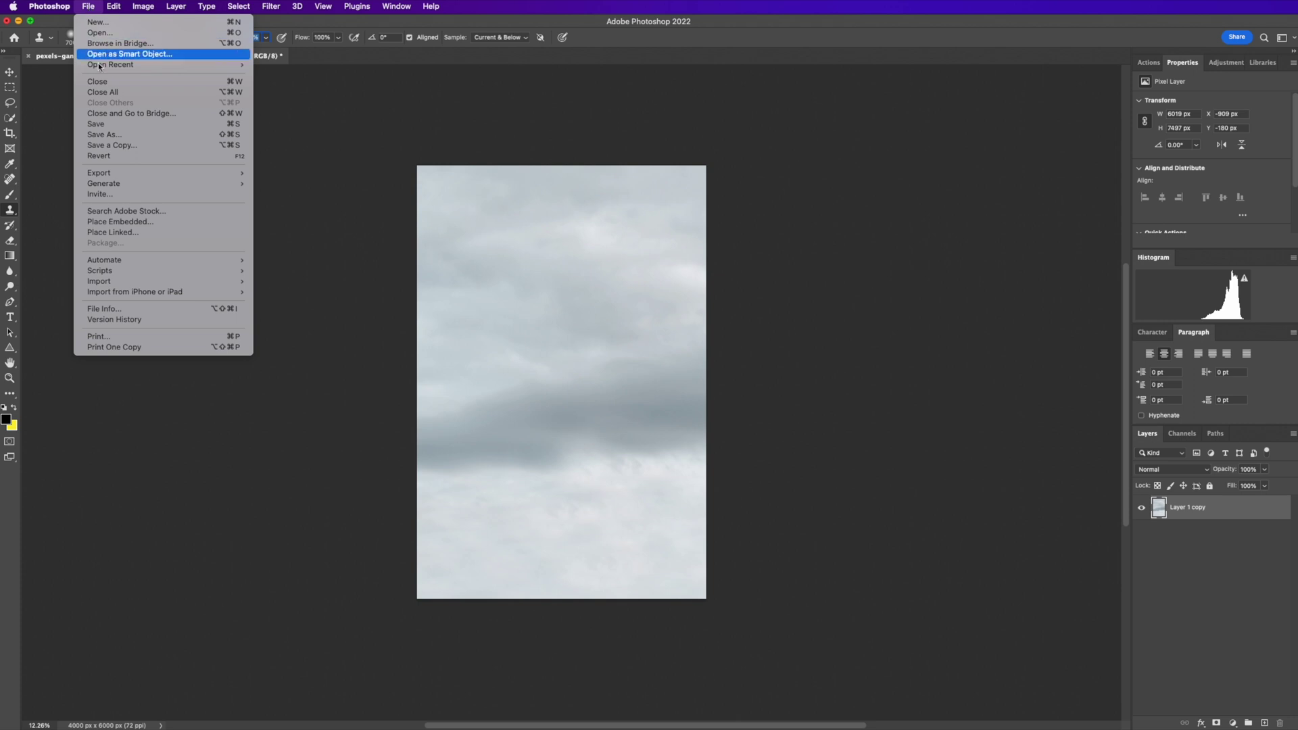
{"action": "left_click", "coordinate": [148, 148]}
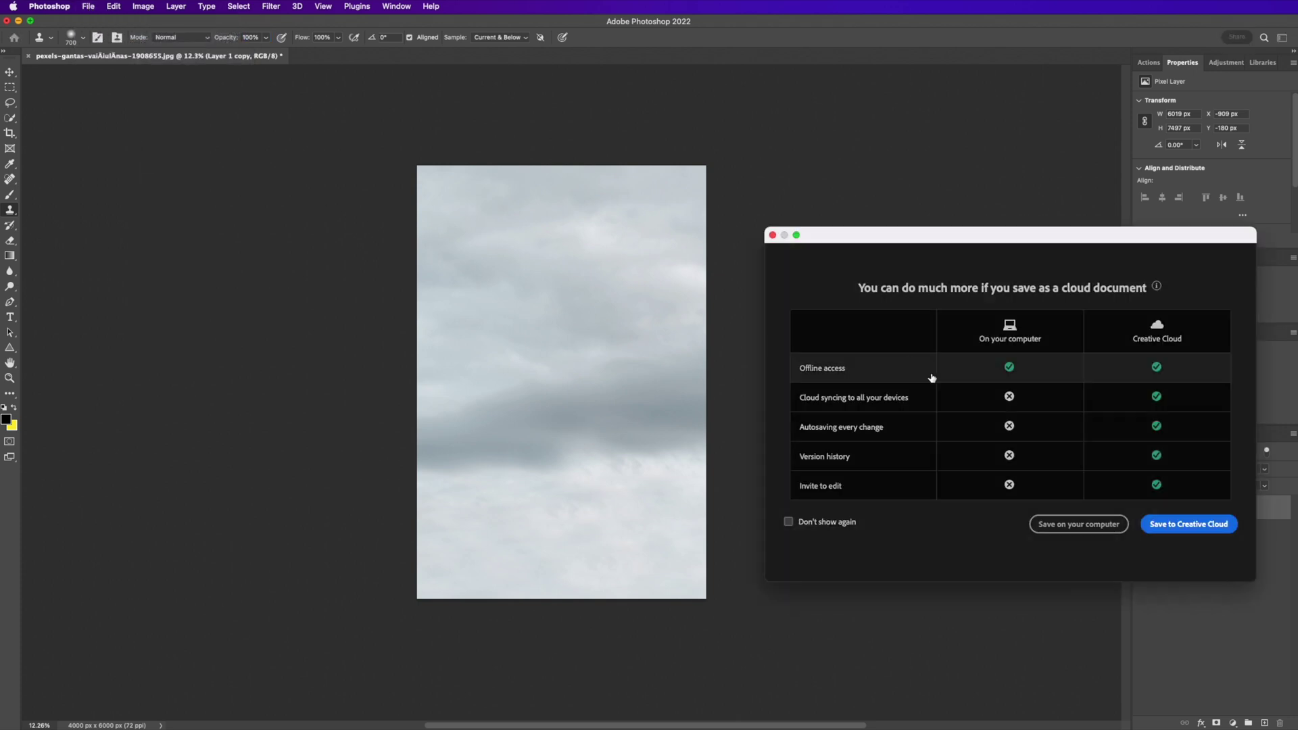
{"action": "left_click", "coordinate": [1045, 524]}
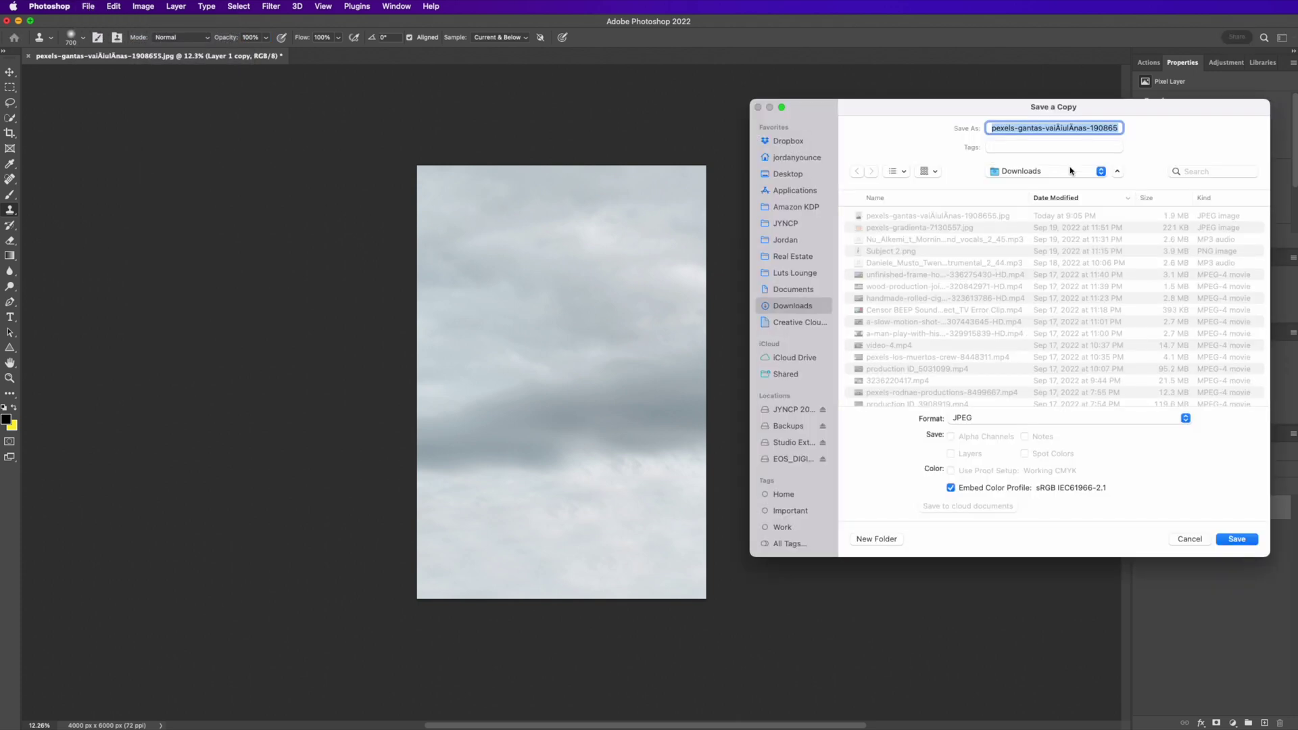
{"action": "left_click", "coordinate": [1070, 171]}
{"action": "left_click", "coordinate": [994, 257]}
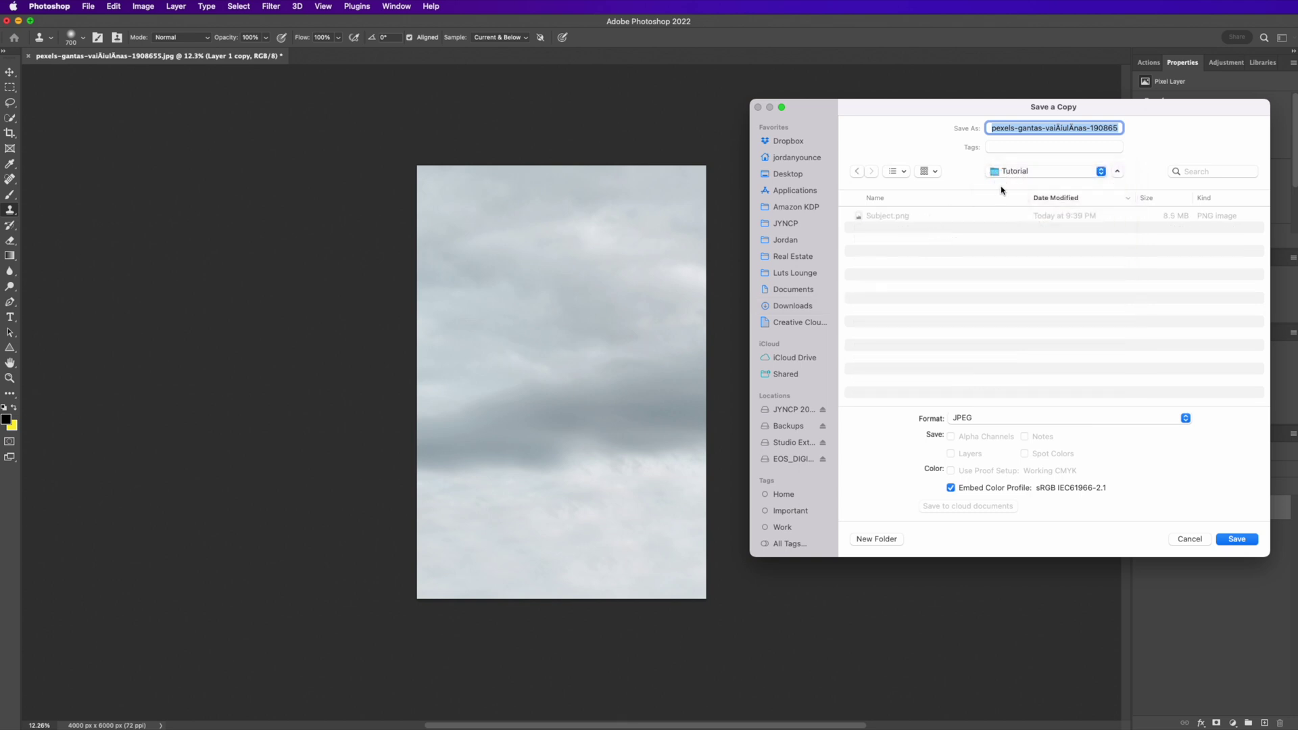
{"action": "type", "text": "Sky.jpg"}
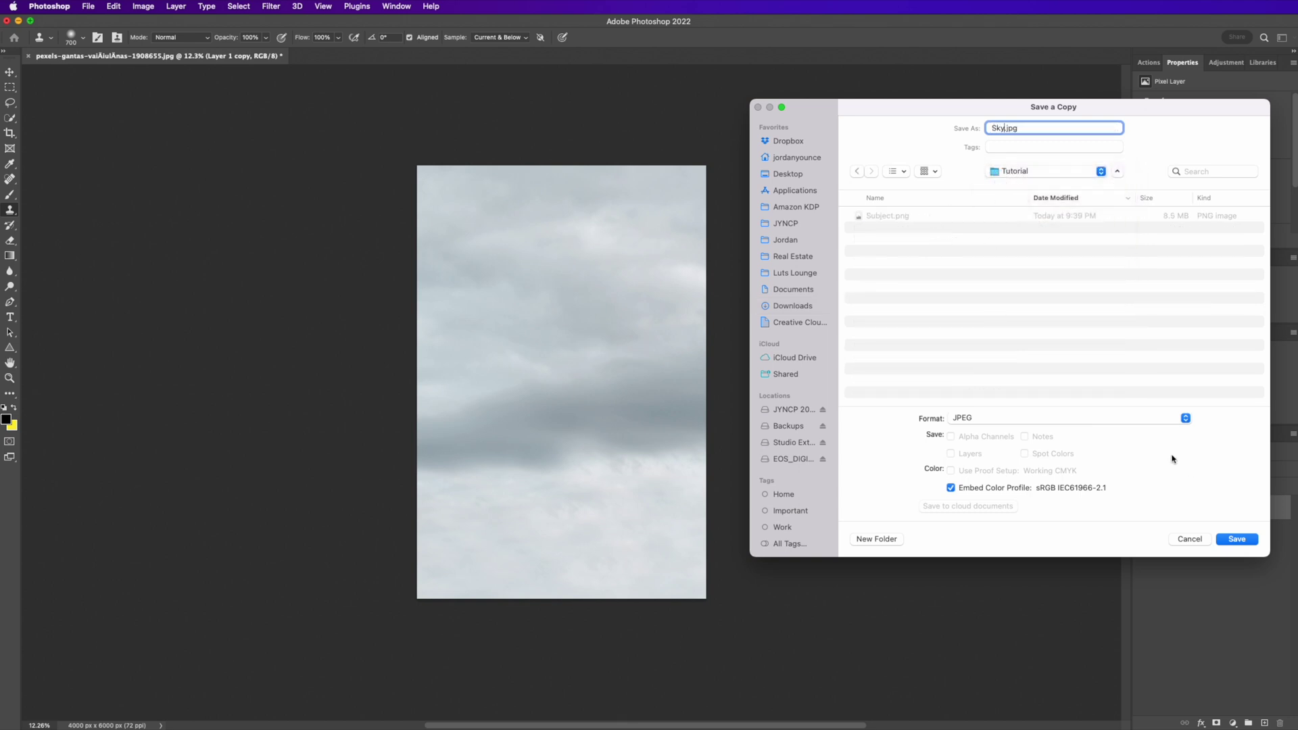
{"action": "left_click", "coordinate": [1236, 540]}
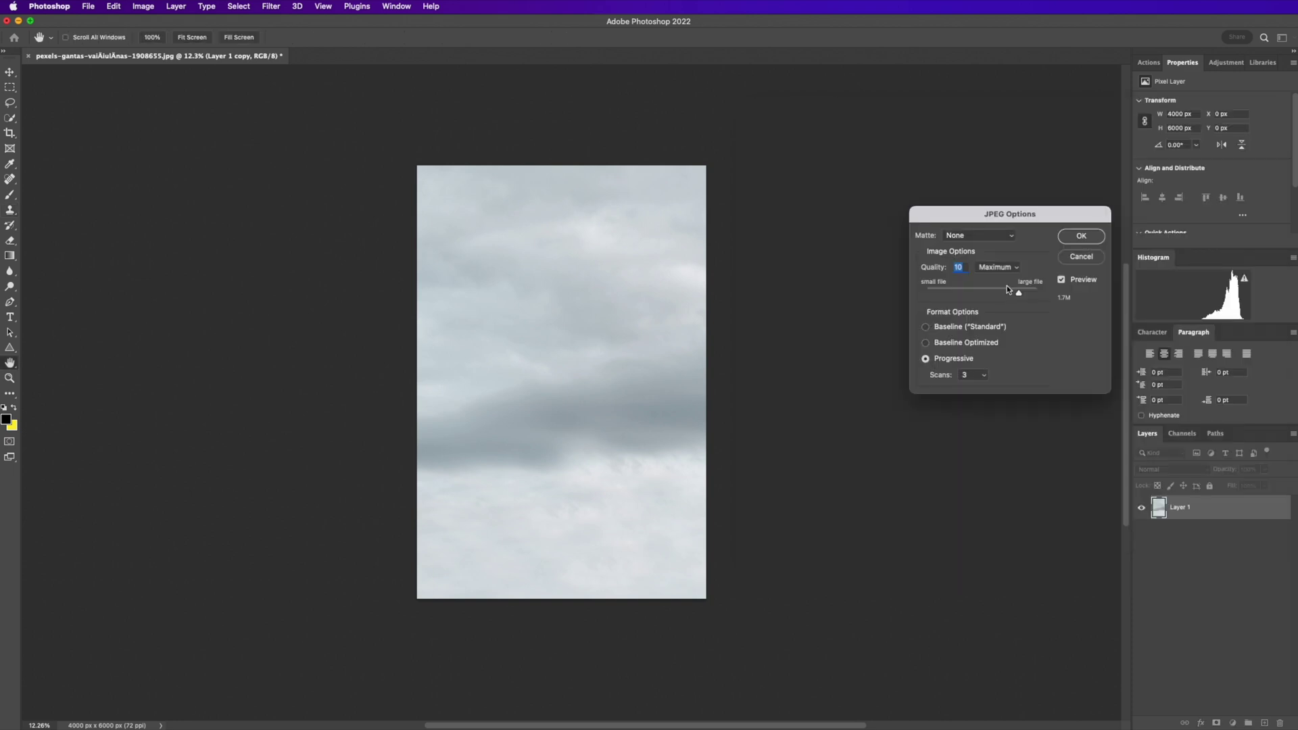
{"action": "left_click", "coordinate": [1082, 236]}
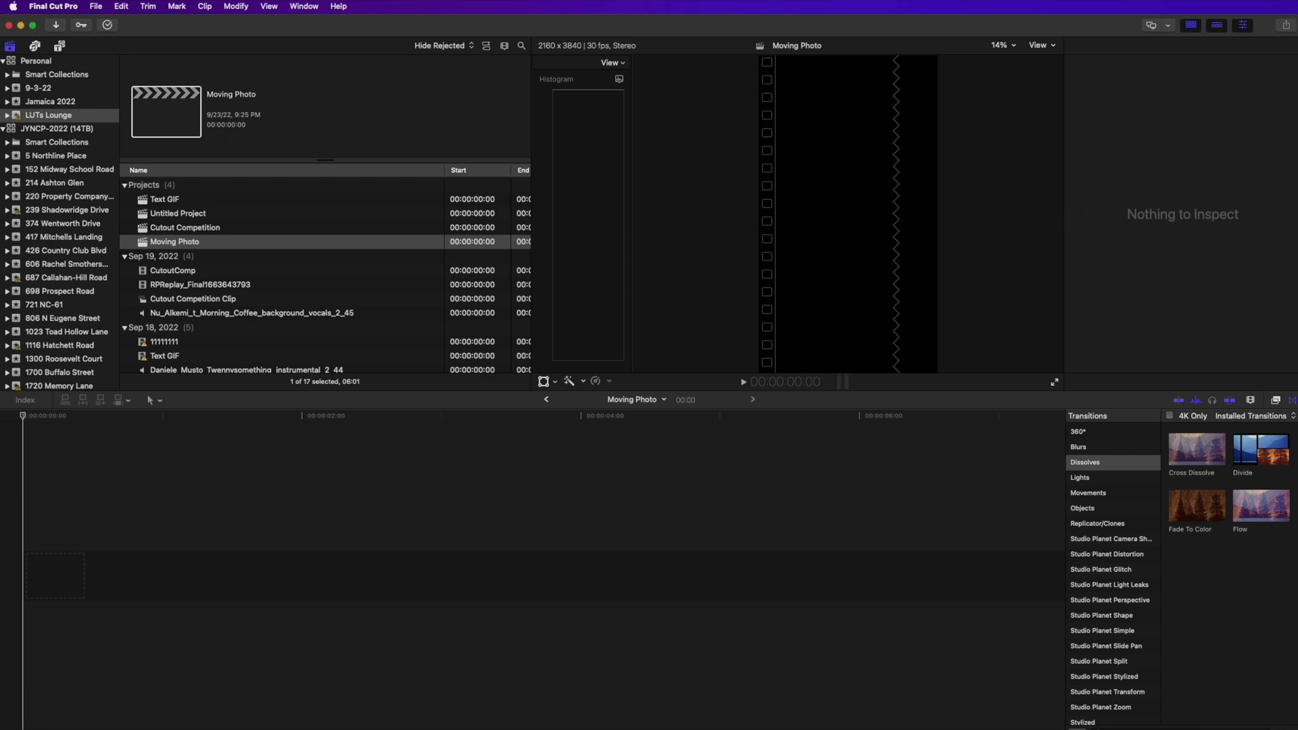
- Switch to Finder, add Sky.jpg to the empty Moving Photo timeline in Final Cut Pro, and extend the clip to 05:29
{"action": "key", "text": "super+Tab"}
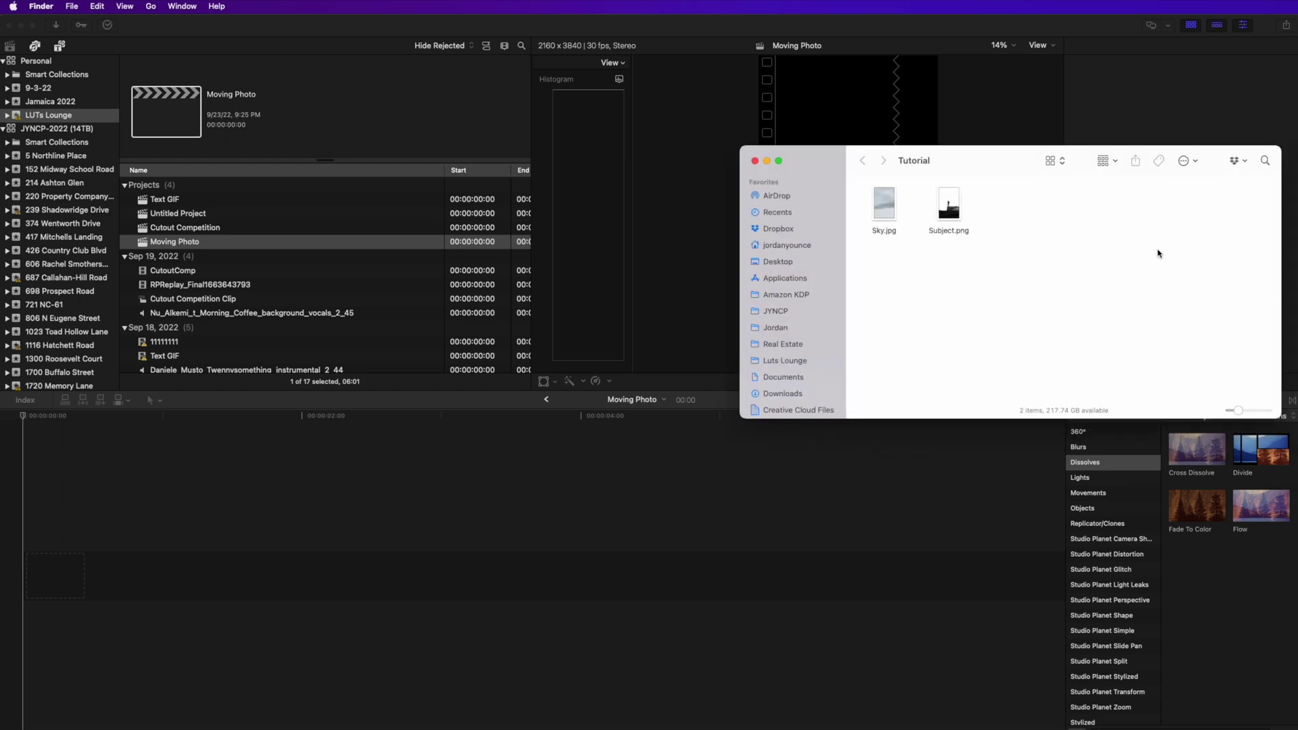
{"action": "left_click_drag", "start_coordinate": [888, 208], "coordinate": [143, 567]}
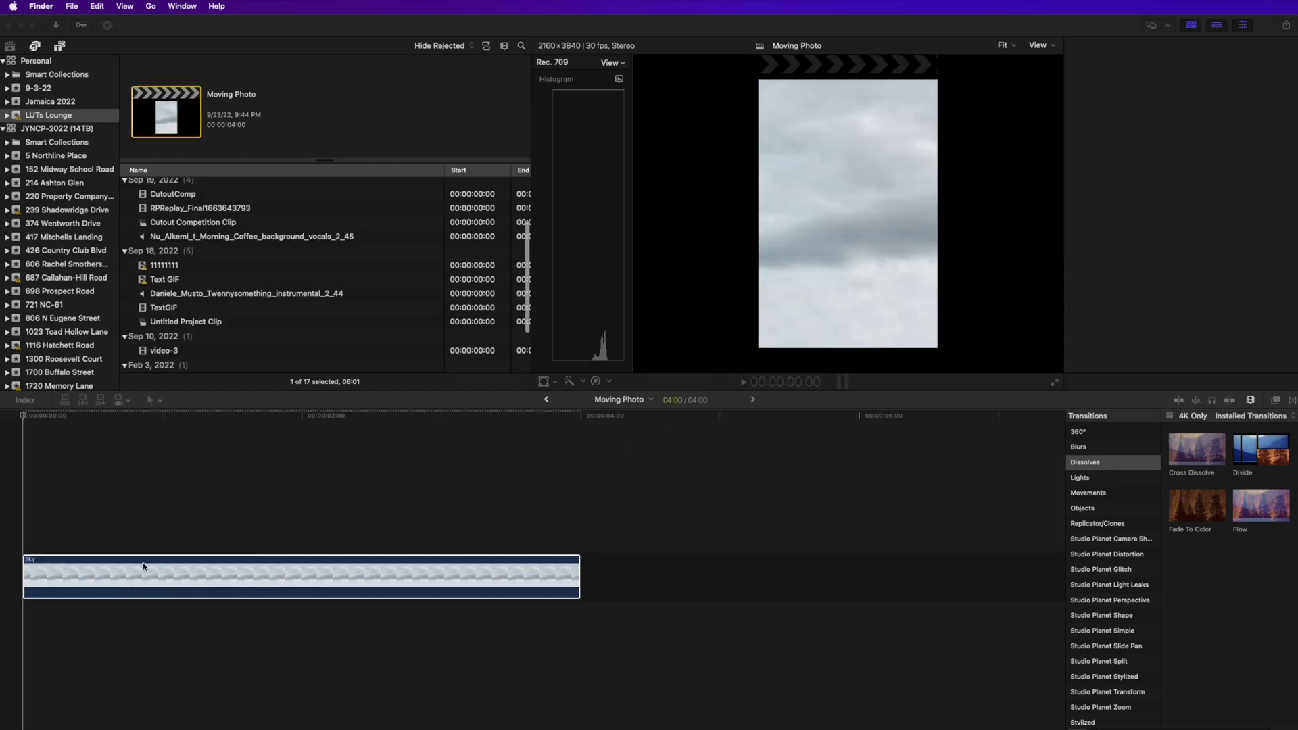
{"action": "left_click", "coordinate": [581, 570]}
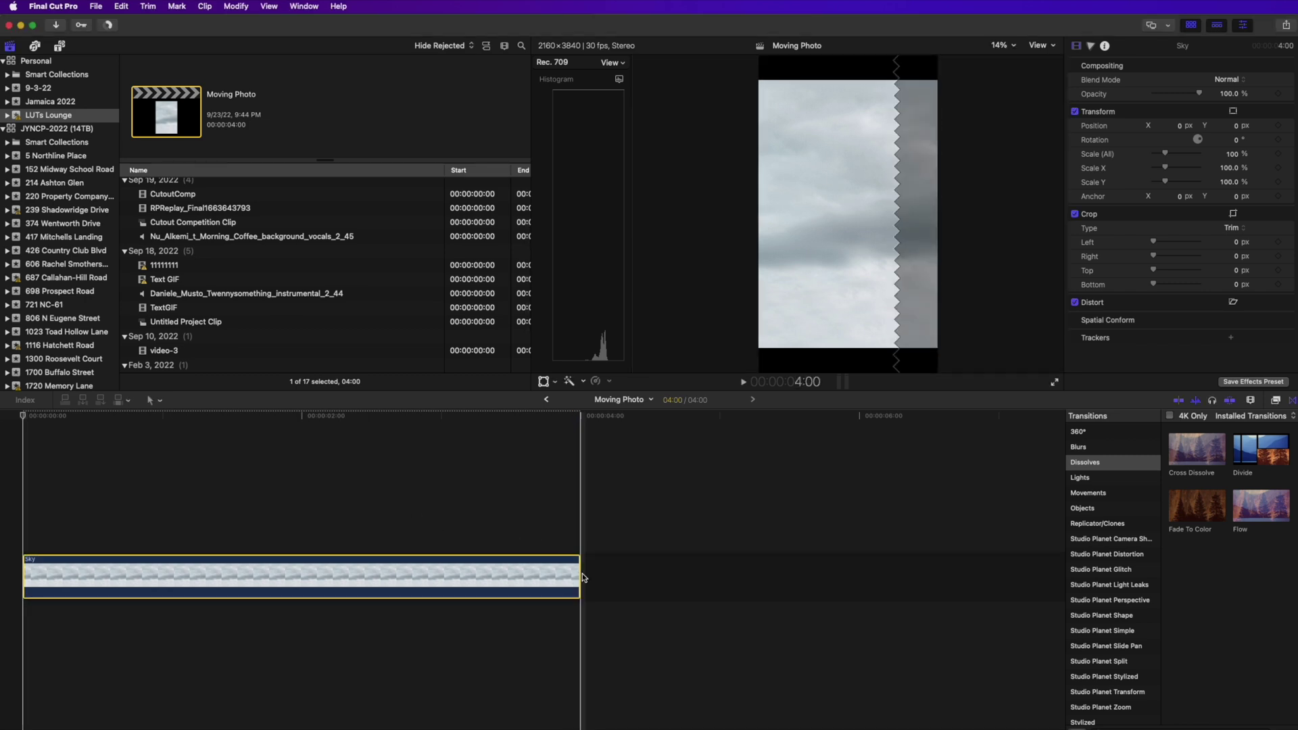
{"action": "left_click_drag", "start_coordinate": [581, 570], "coordinate": [852, 570]}
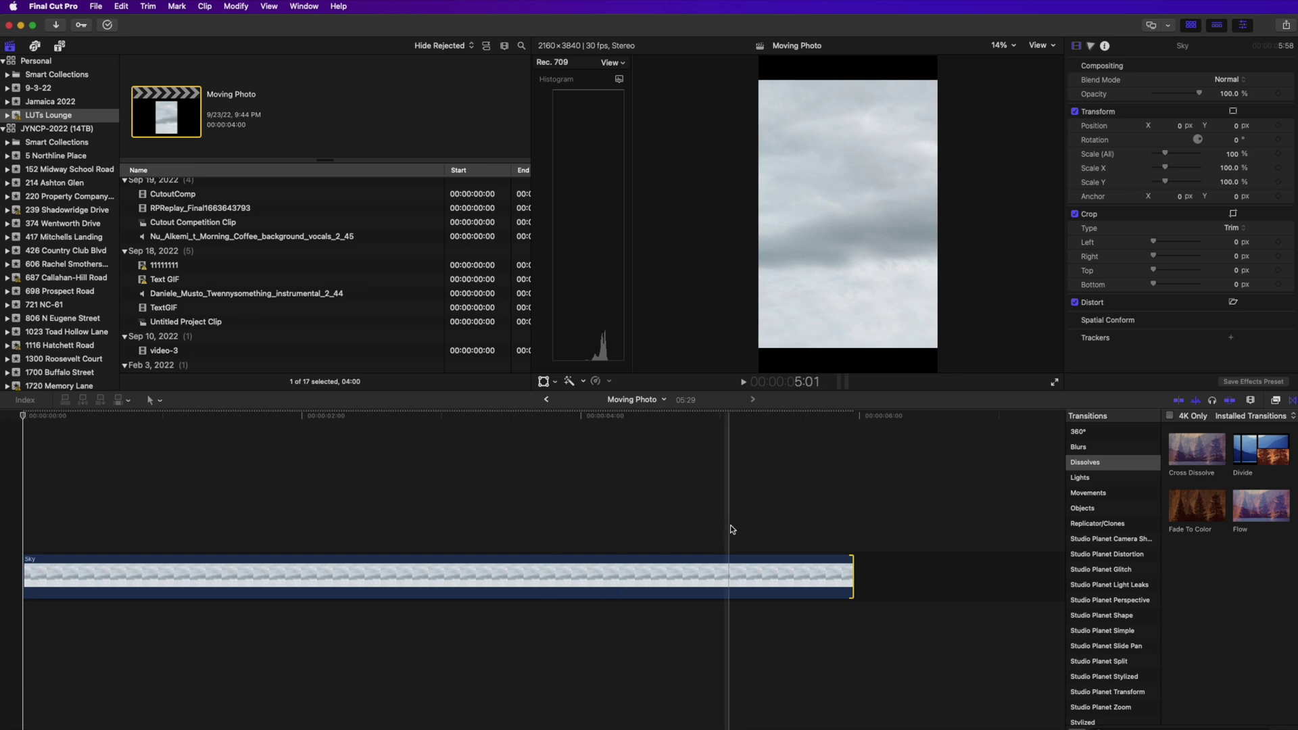
- Scale the Sky clip with Transform to about 125% so it slightly overfills the vertical frame
{"action": "left_click", "coordinate": [686, 575]}
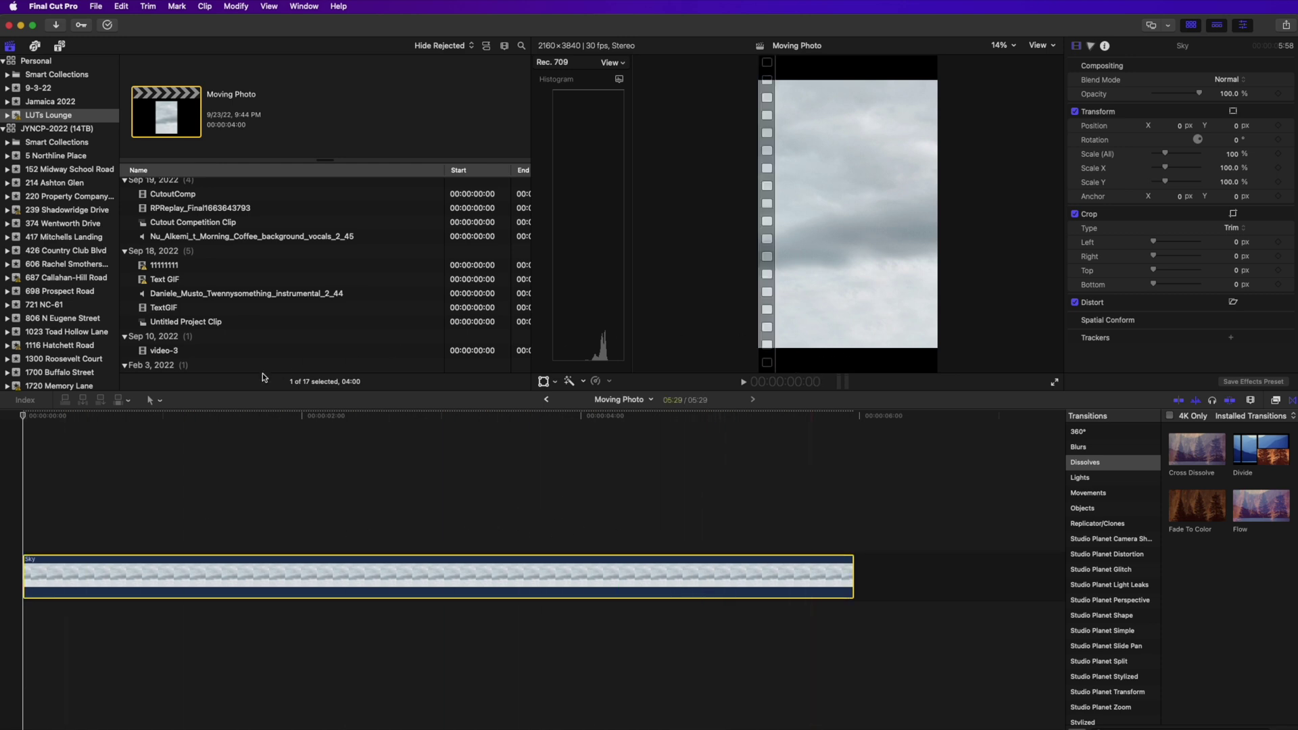
{"action": "left_click", "coordinate": [554, 382]}
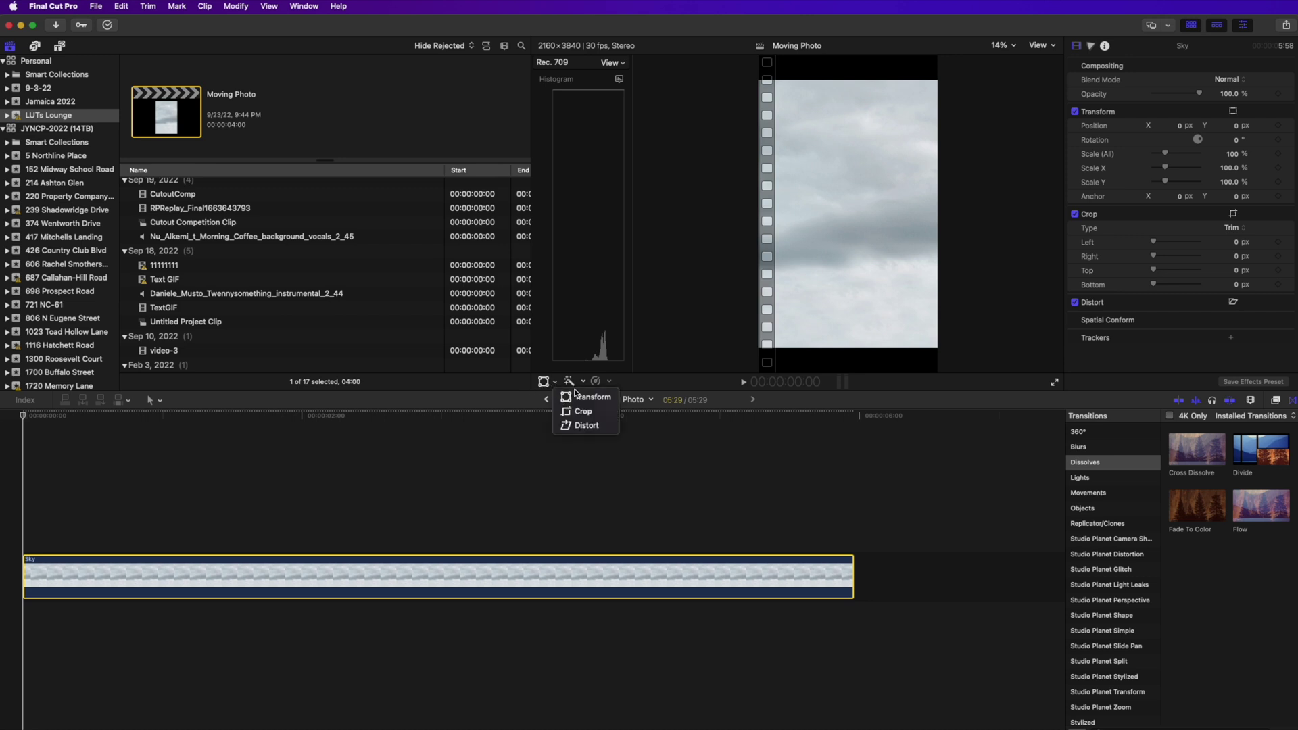
{"action": "left_click", "coordinate": [585, 397]}
{"action": "left_click_drag", "start_coordinate": [760, 350], "coordinate": [734, 388]}
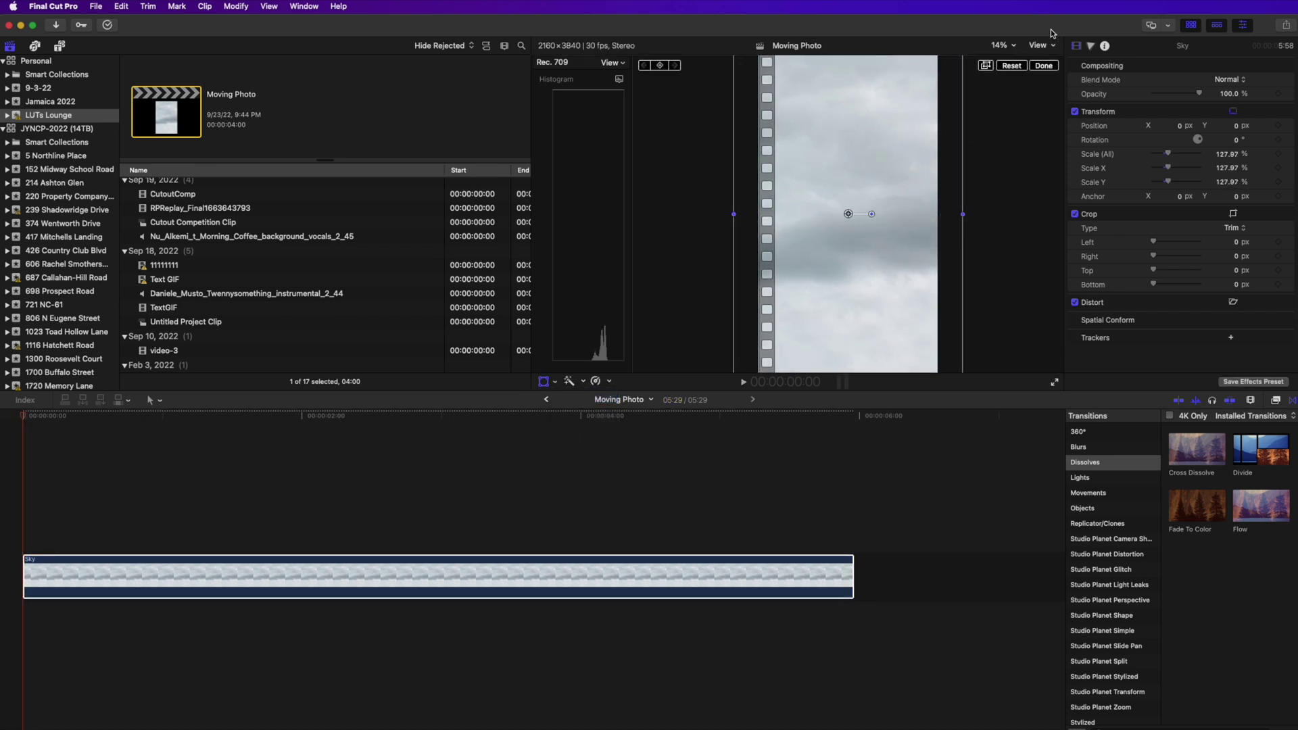
{"action": "left_click", "coordinate": [1004, 45]}
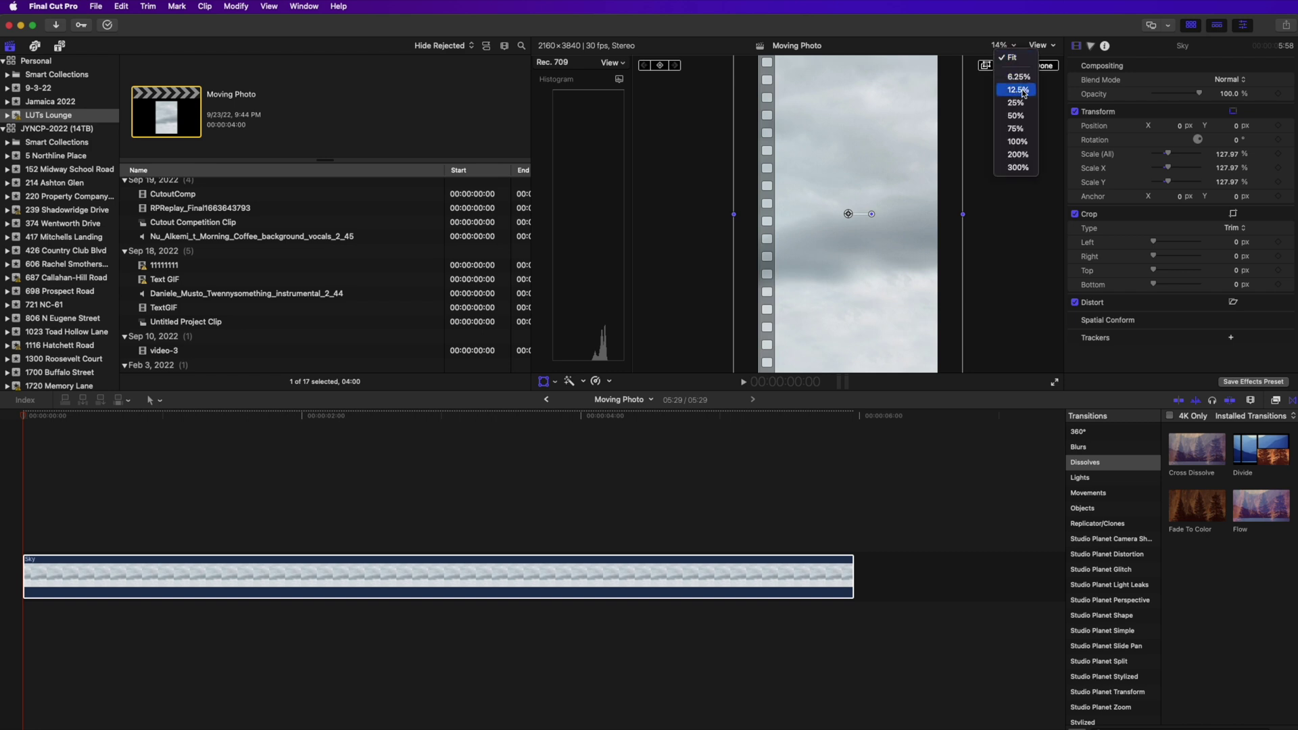
{"action": "left_click", "coordinate": [1019, 89]}
{"action": "left_click_drag", "start_coordinate": [954, 370], "coordinate": [945, 363]}
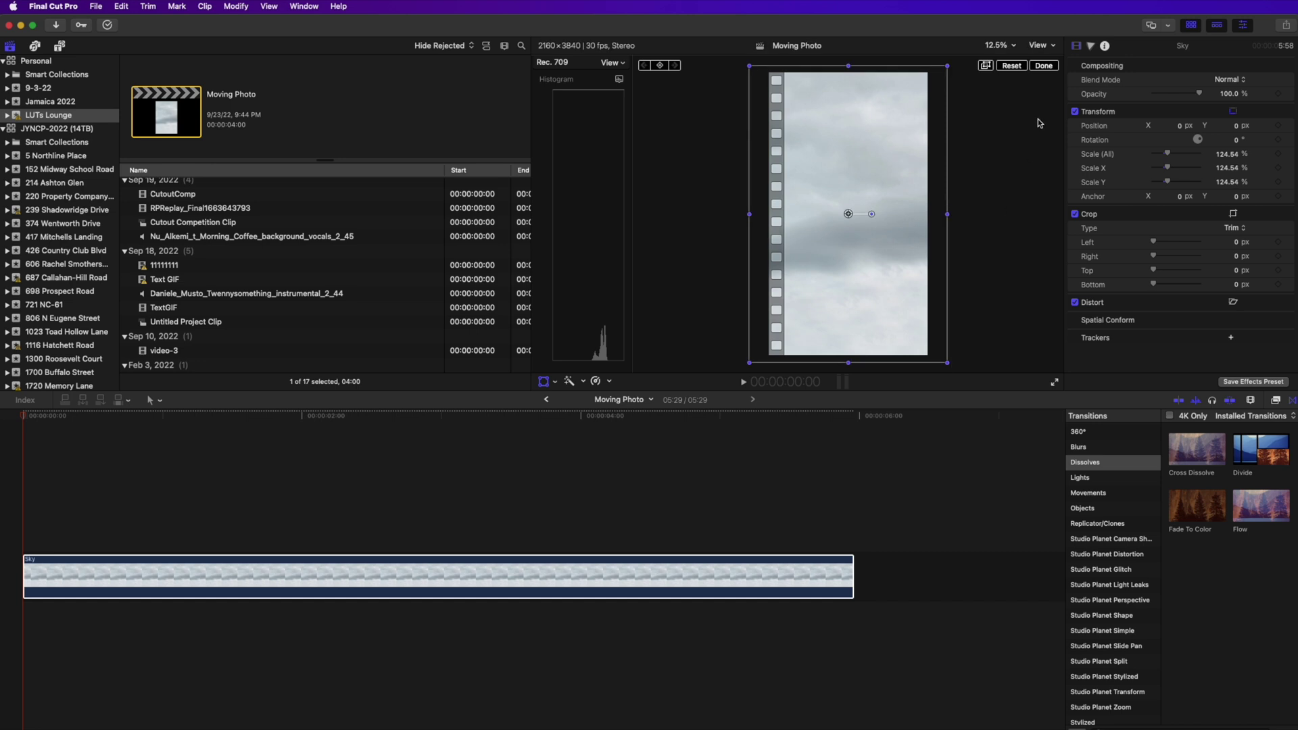
{"action": "left_click", "coordinate": [1043, 67]}
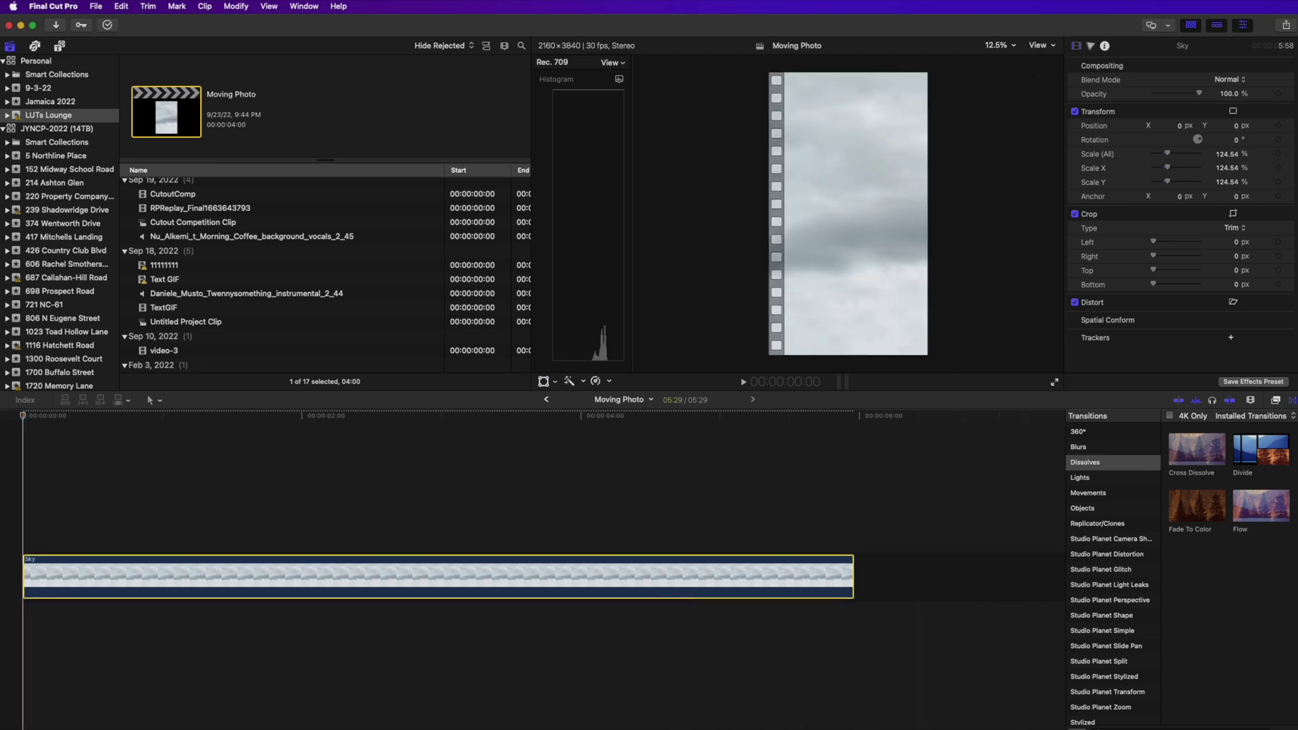
- Place Subject.png above the Sky clip, scale it to about 225%, and reposition it to about X 135 px, Y 723 px
{"action": "key", "text": "super+Tab"}
{"action": "left_click_drag", "start_coordinate": [954, 208], "coordinate": [87, 512]}
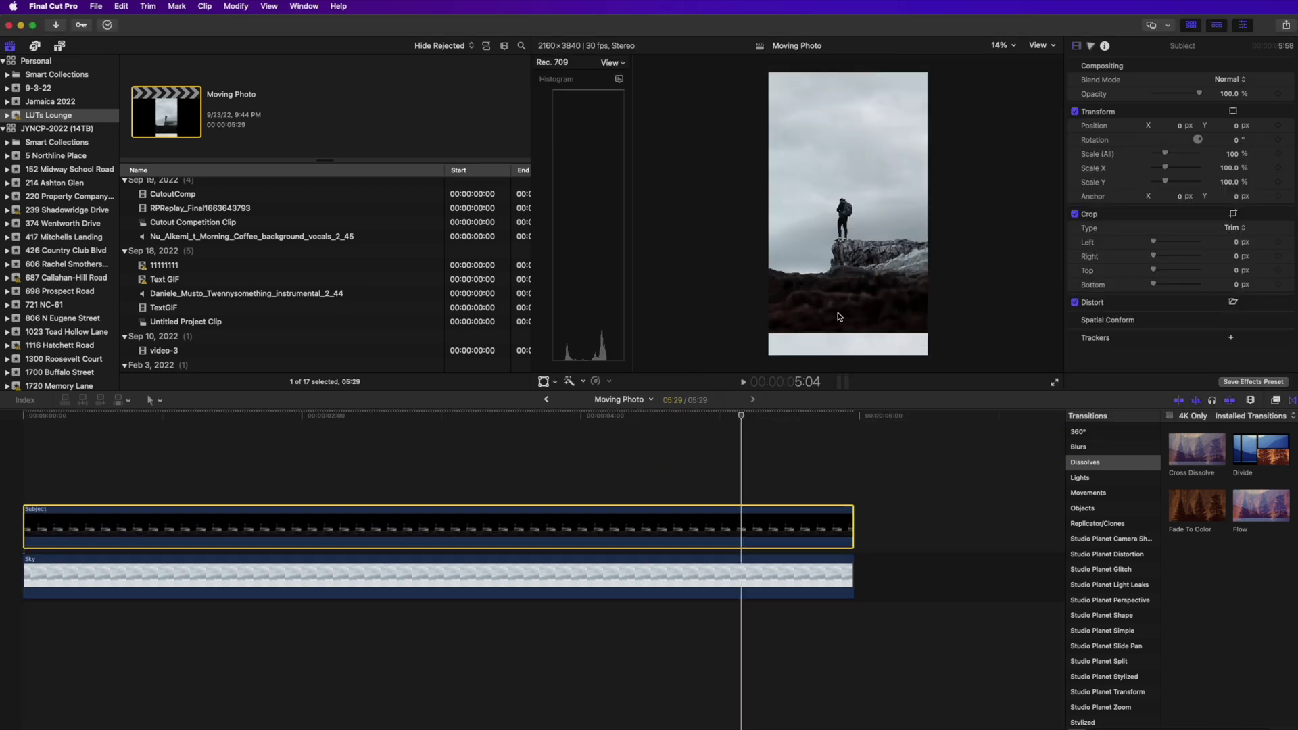
{"action": "left_click", "coordinate": [554, 382]}
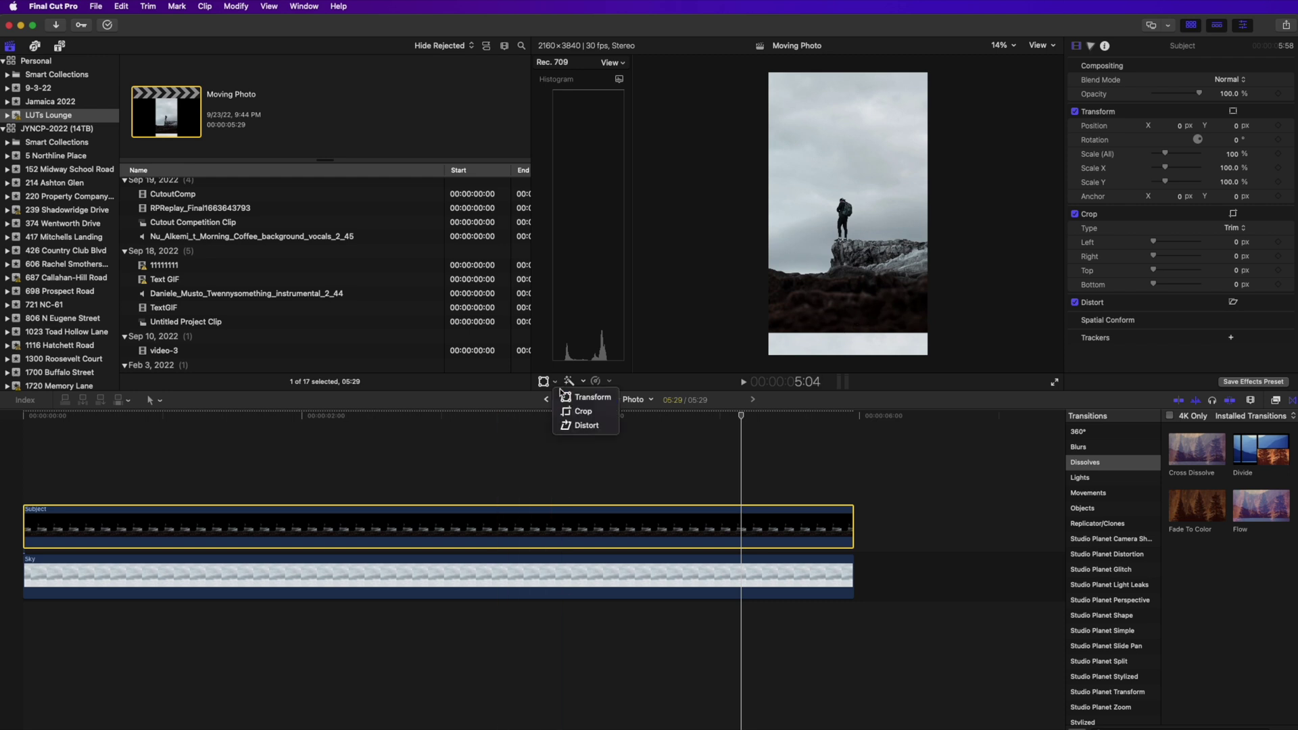
{"action": "key", "text": "Return"}
{"action": "left_click_drag", "start_coordinate": [770, 333], "coordinate": [750, 360]}
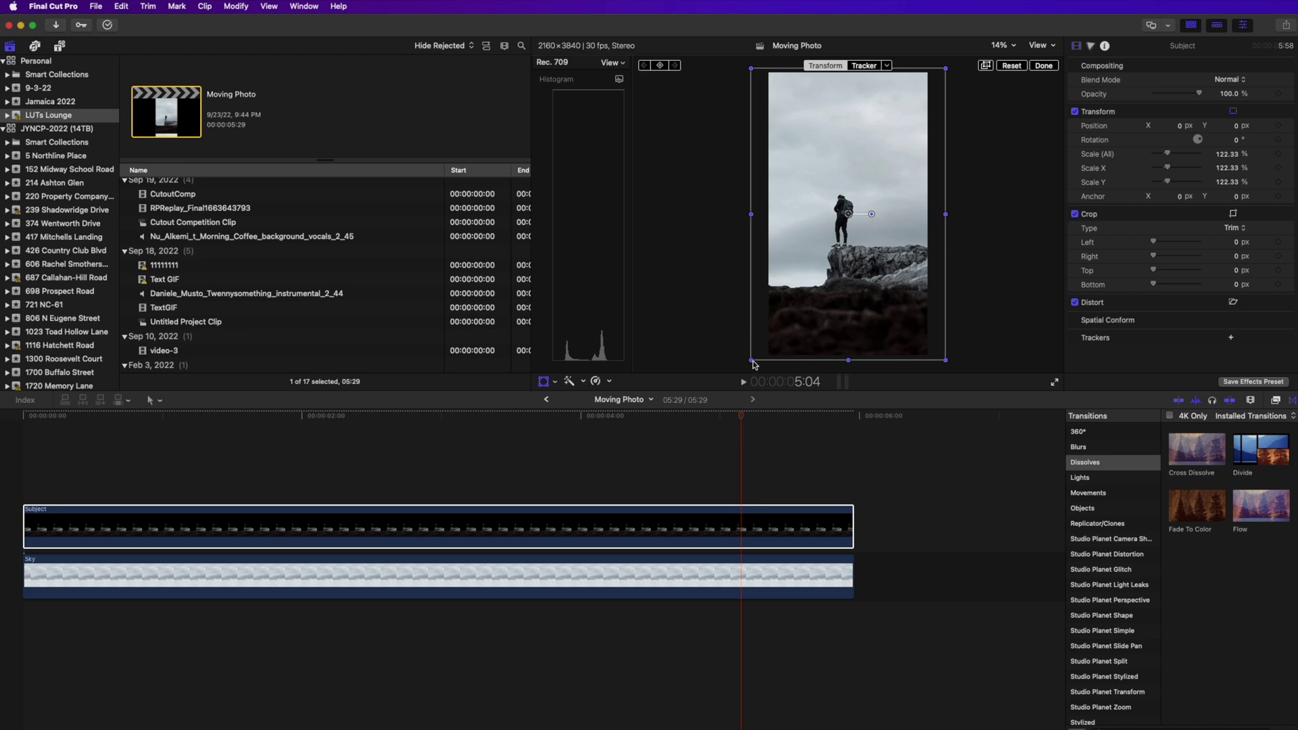
{"action": "left_click_drag", "start_coordinate": [754, 364], "coordinate": [671, 407]}
{"action": "left_click_drag", "start_coordinate": [848, 313], "coordinate": [857, 259]}
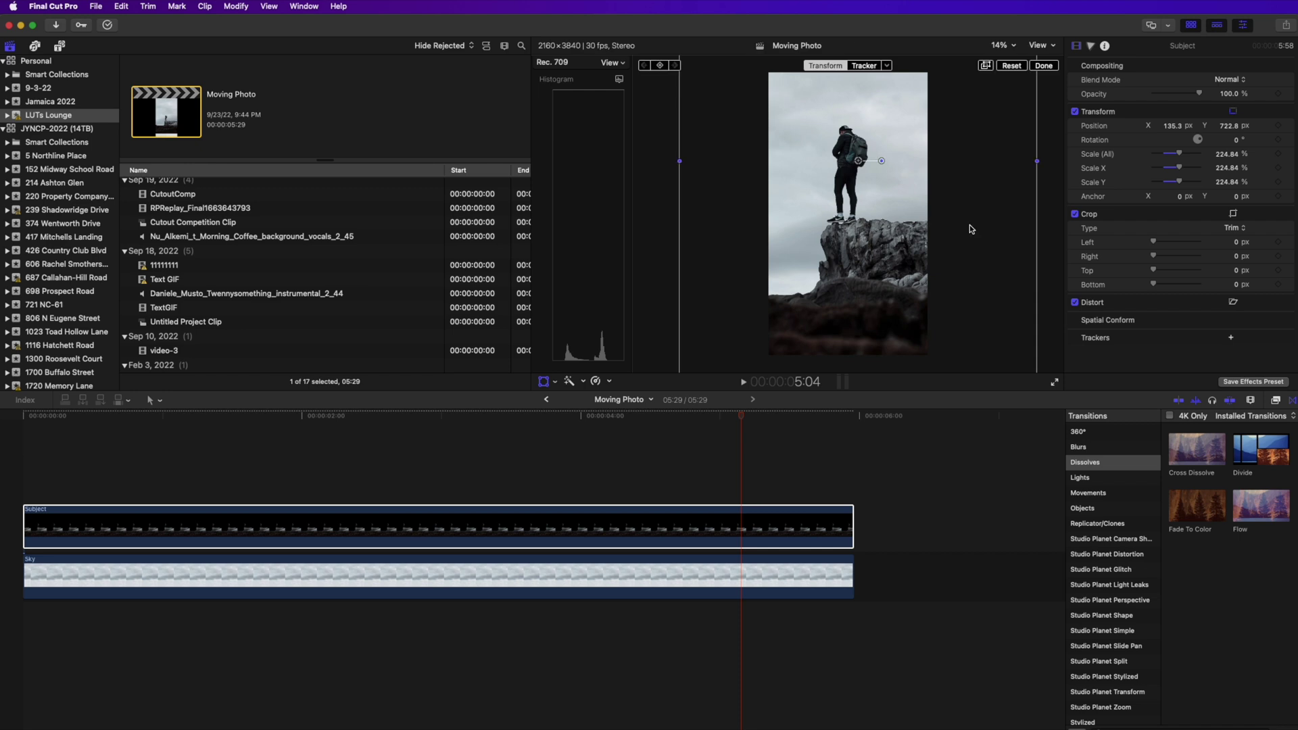
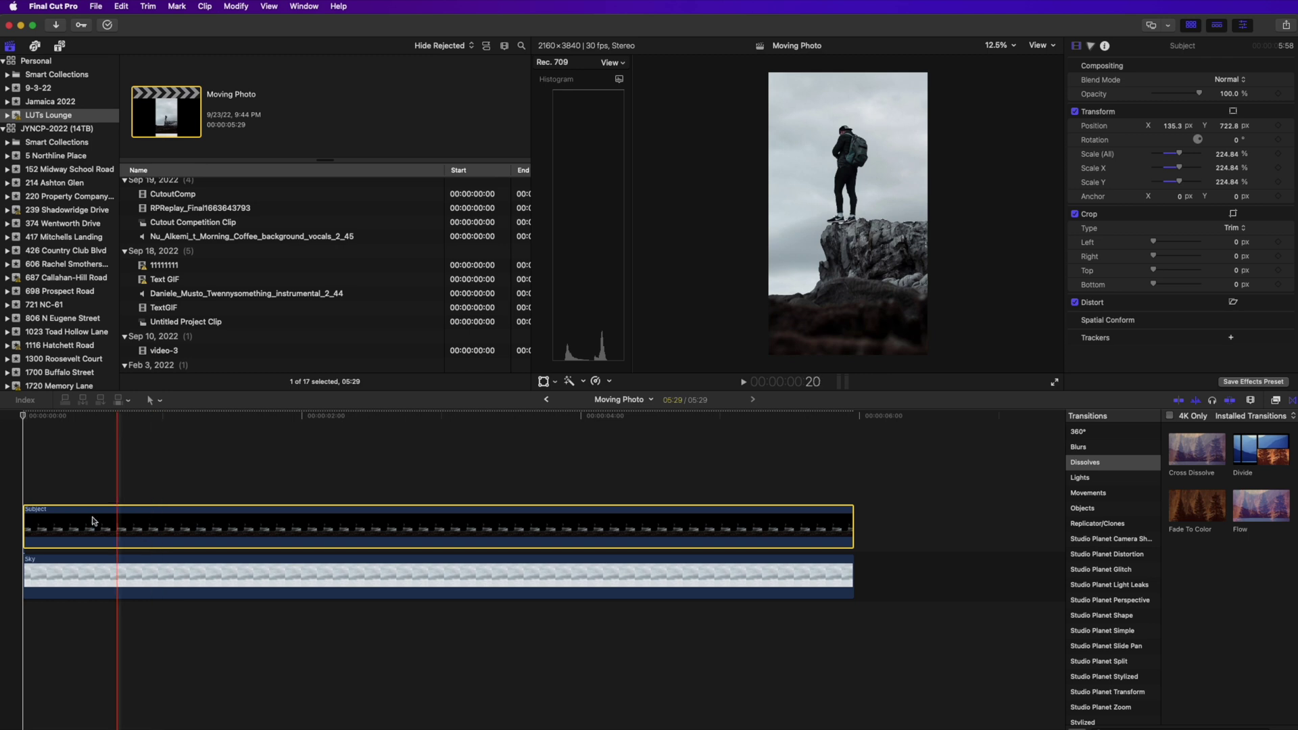
- Add a Scale (All) keyframe to the Sky clip at the very start of the timeline
{"action": "left_click", "coordinate": [19, 508]}
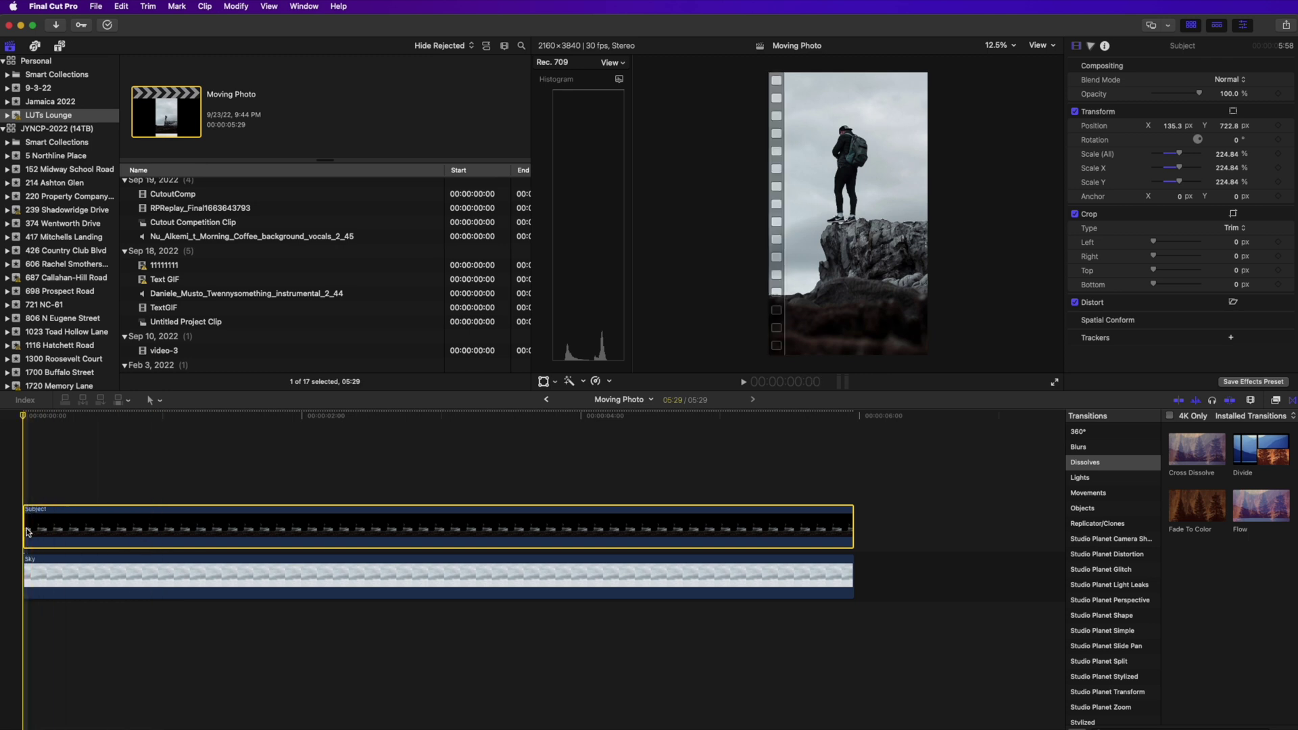
{"action": "key", "text": "super+Down"}
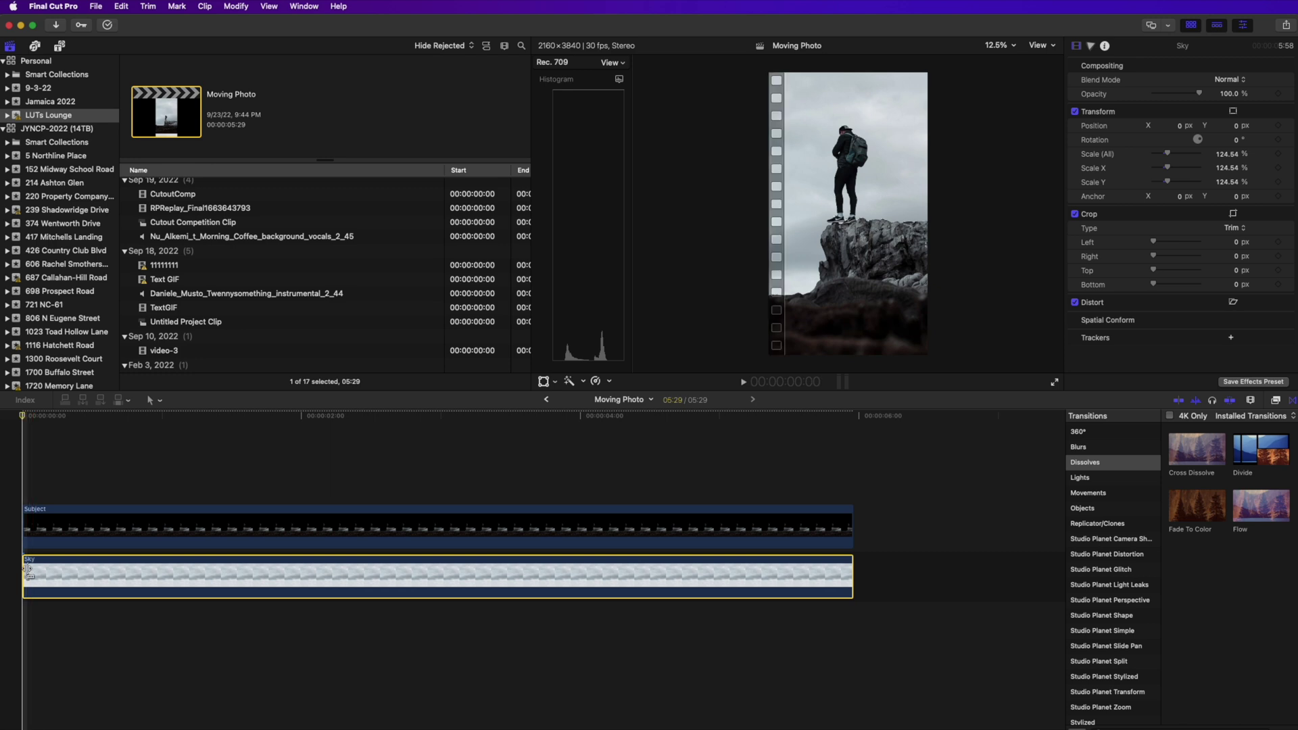
{"action": "left_click", "coordinate": [123, 554]}
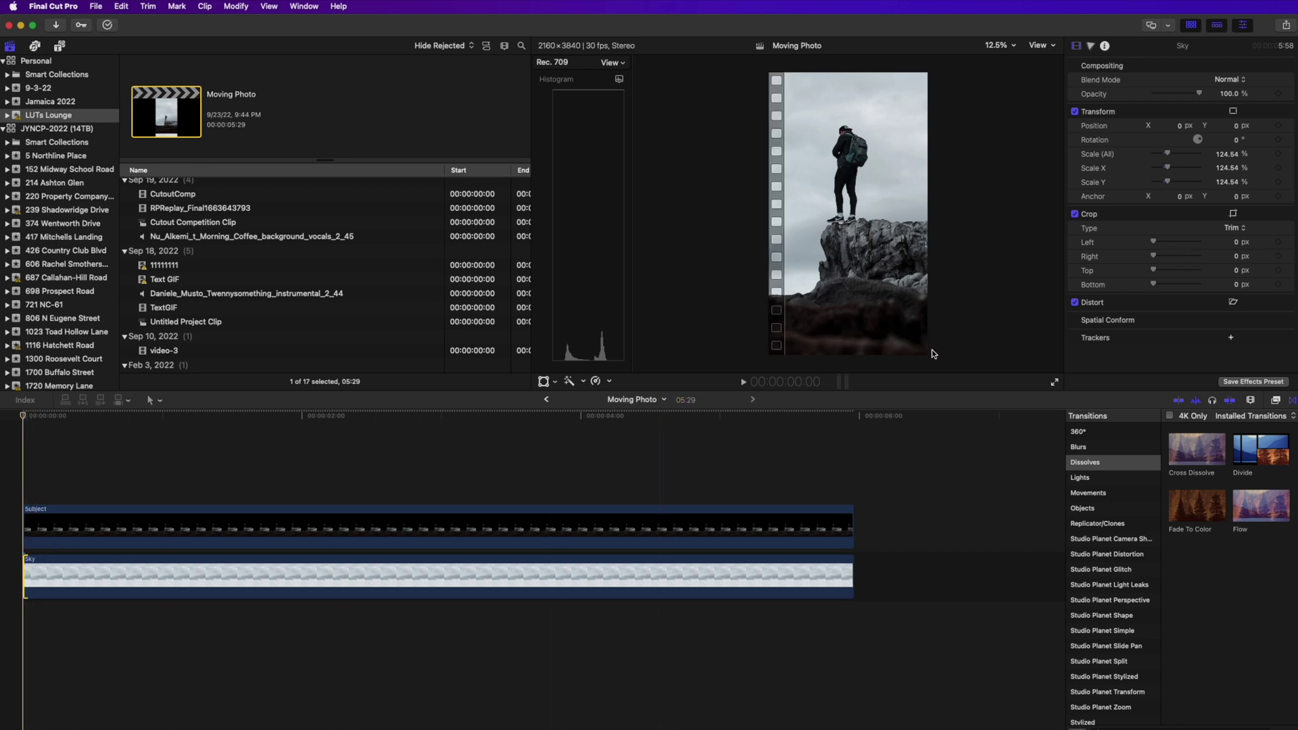
{"action": "left_click", "coordinate": [150, 575]}
{"action": "mouse_move", "coordinate": [1276, 141]}
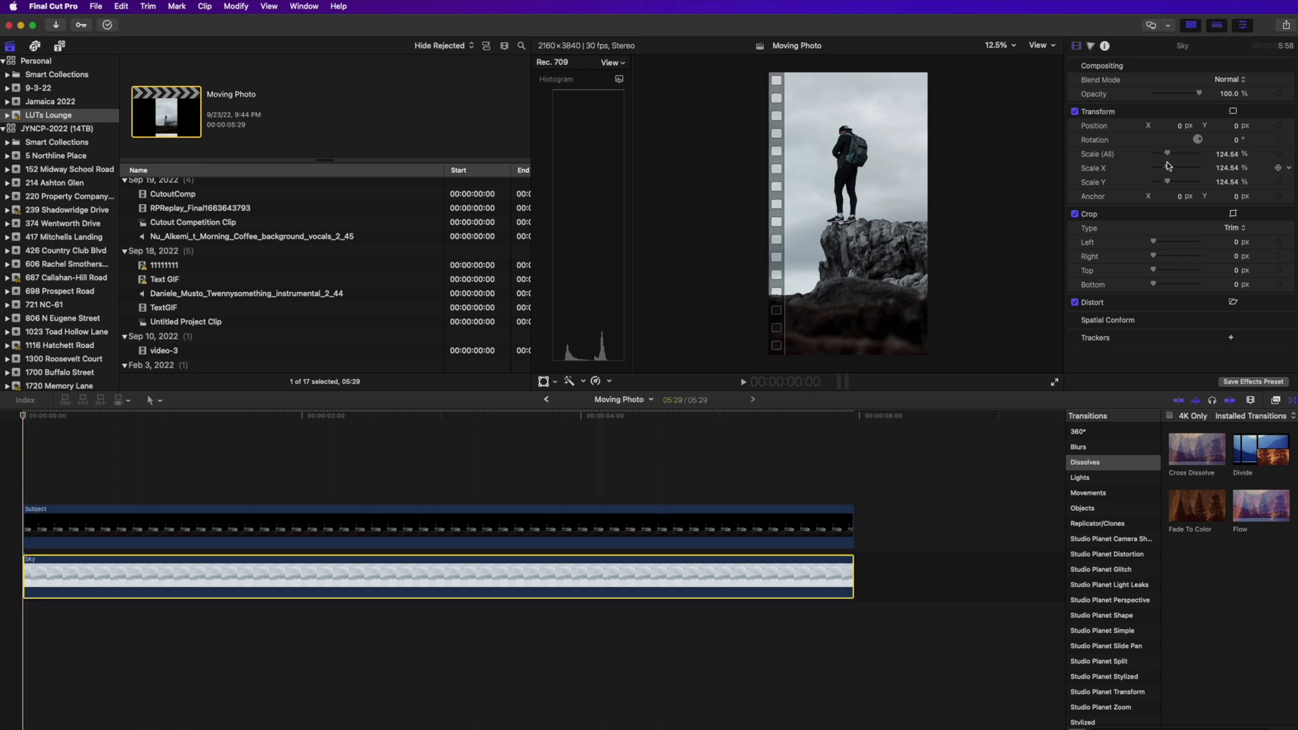
{"action": "left_click", "coordinate": [1279, 154]}
- Keyframe the Sky clip's Scale (All) at 298% at the 05:29 end point and scrub back through the zoom
{"action": "left_click_drag", "start_coordinate": [26, 417], "coordinate": [853, 439]}
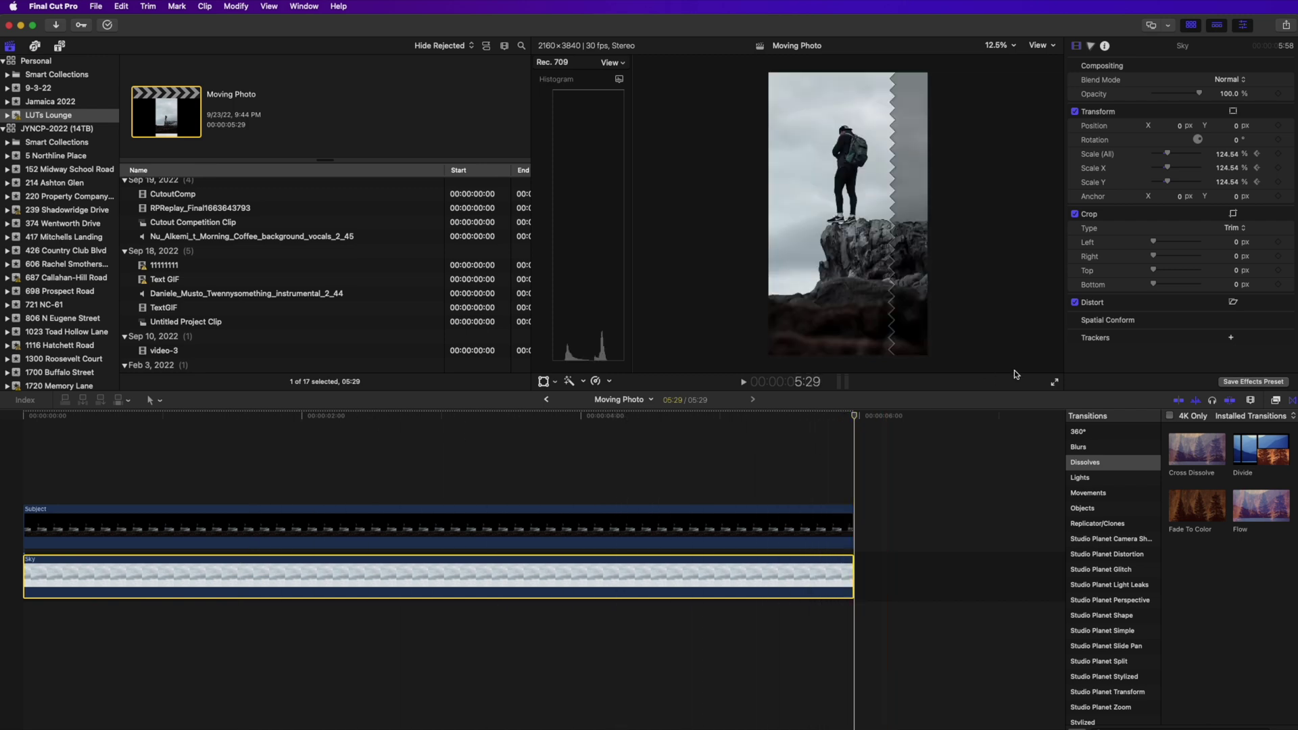
{"action": "mouse_move", "coordinate": [1172, 159]}
{"action": "left_mouse_down"}
{"action": "mouse_move", "coordinate": [1161, 154]}
{"action": "mouse_move", "coordinate": [1185, 152]}
{"action": "left_mouse_up"}
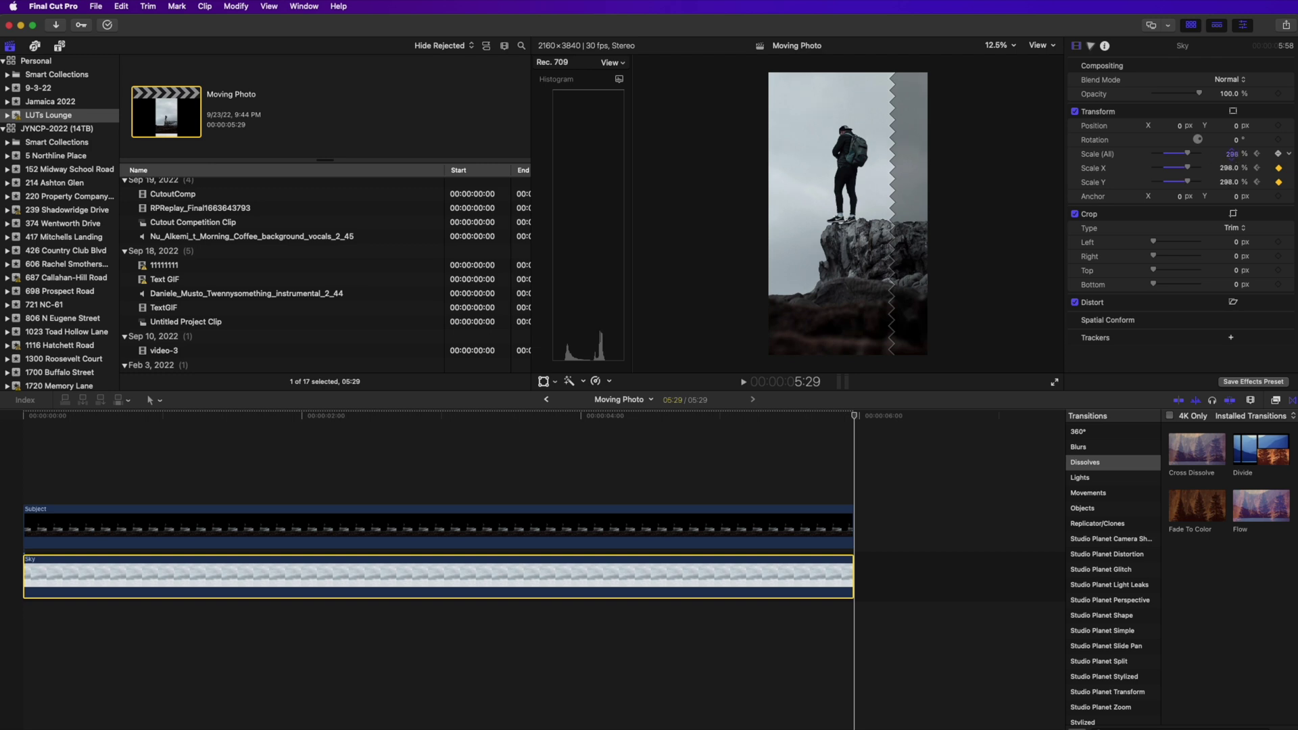
{"action": "left_click", "coordinate": [804, 417]}
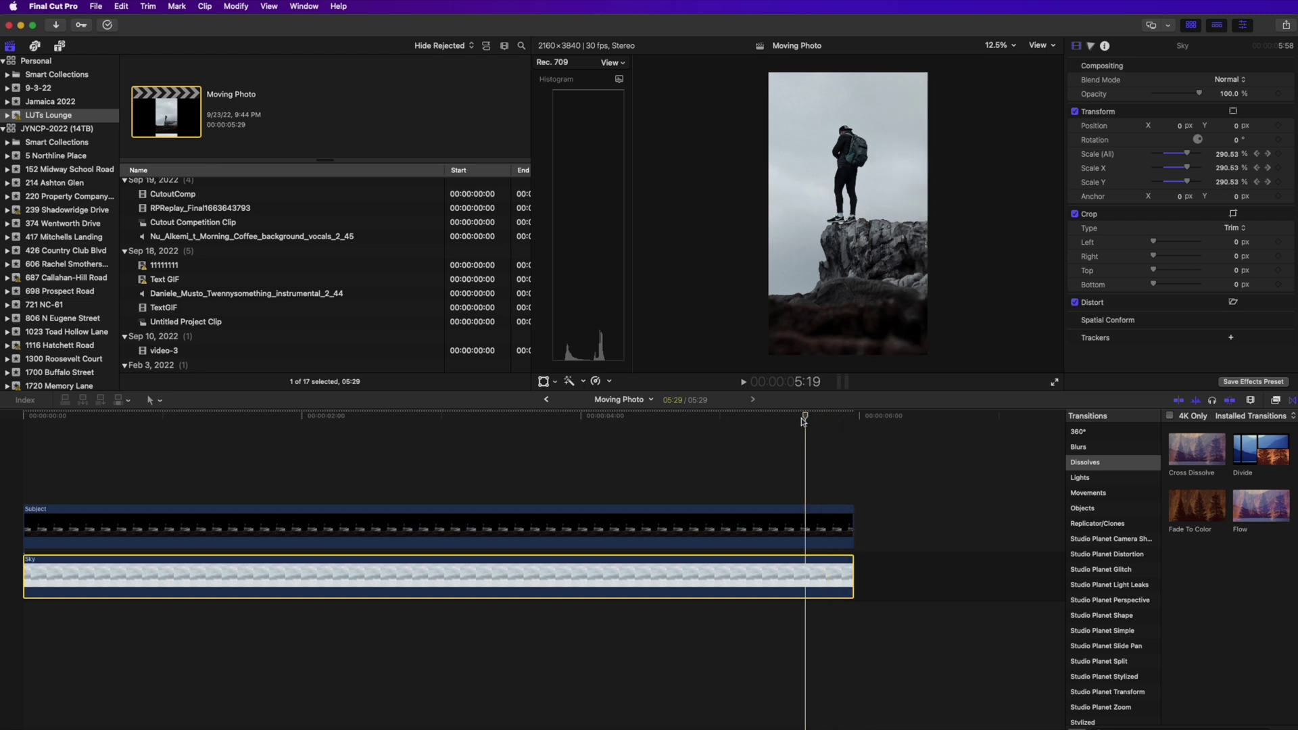
{"action": "left_click_drag", "start_coordinate": [804, 420], "coordinate": [830, 420]}
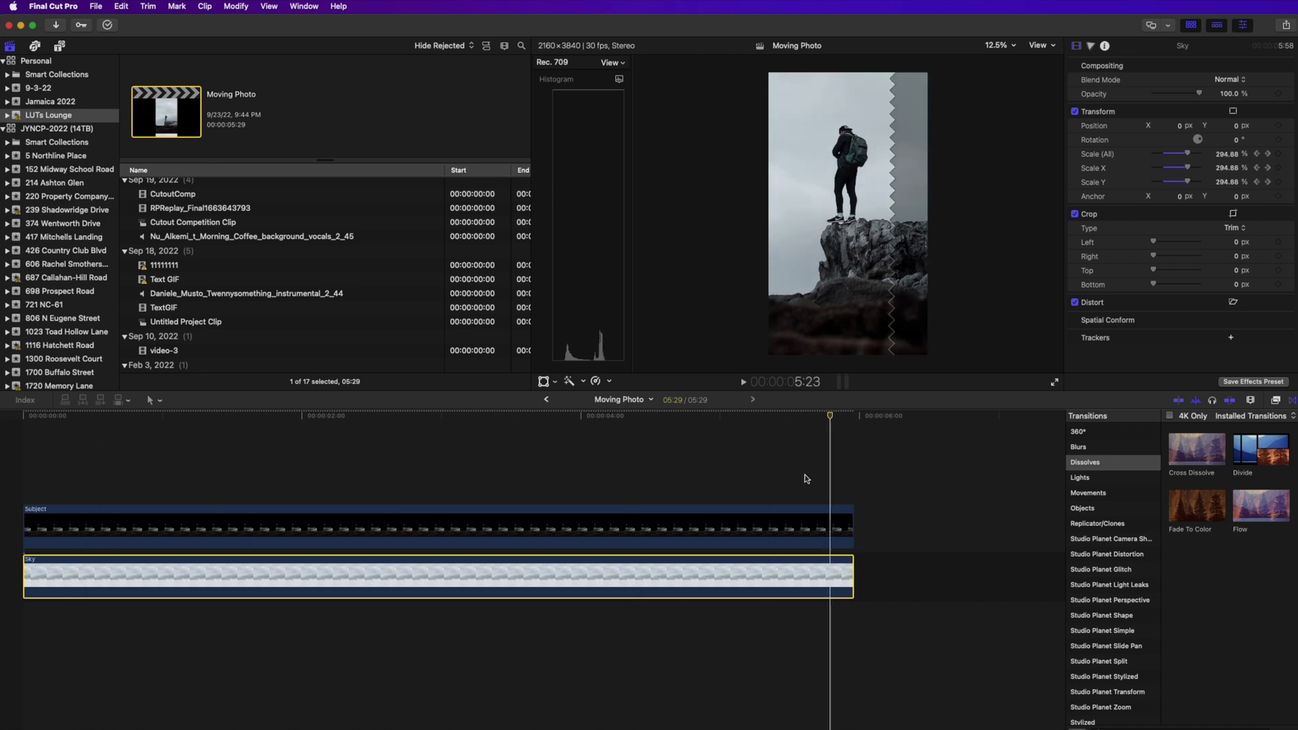
{"action": "left_click_drag", "start_coordinate": [807, 479], "coordinate": [428, 467]}
- Select the Subject clip and add a Scale (All) keyframe at the very start of the timeline
{"action": "left_click", "coordinate": [493, 528]}
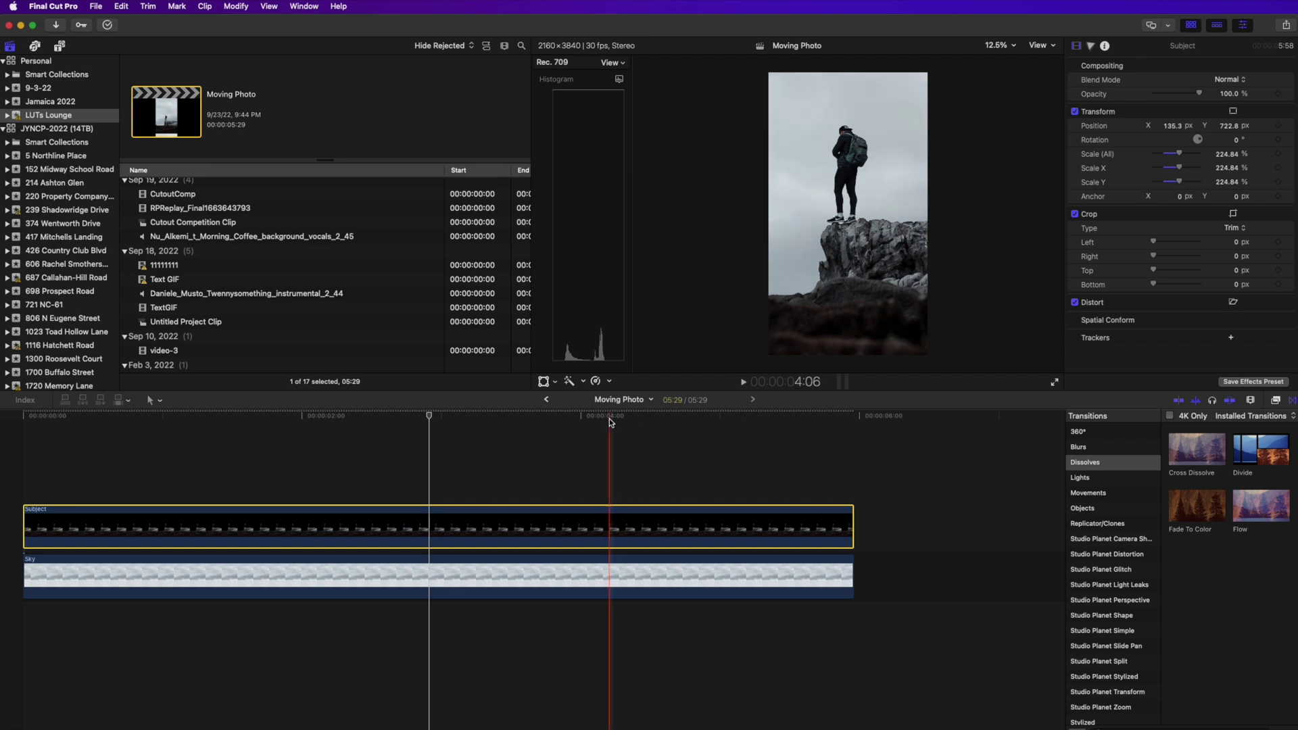
{"action": "left_click_drag", "start_coordinate": [426, 417], "coordinate": [338, 418]}
{"action": "key", "text": "Home"}
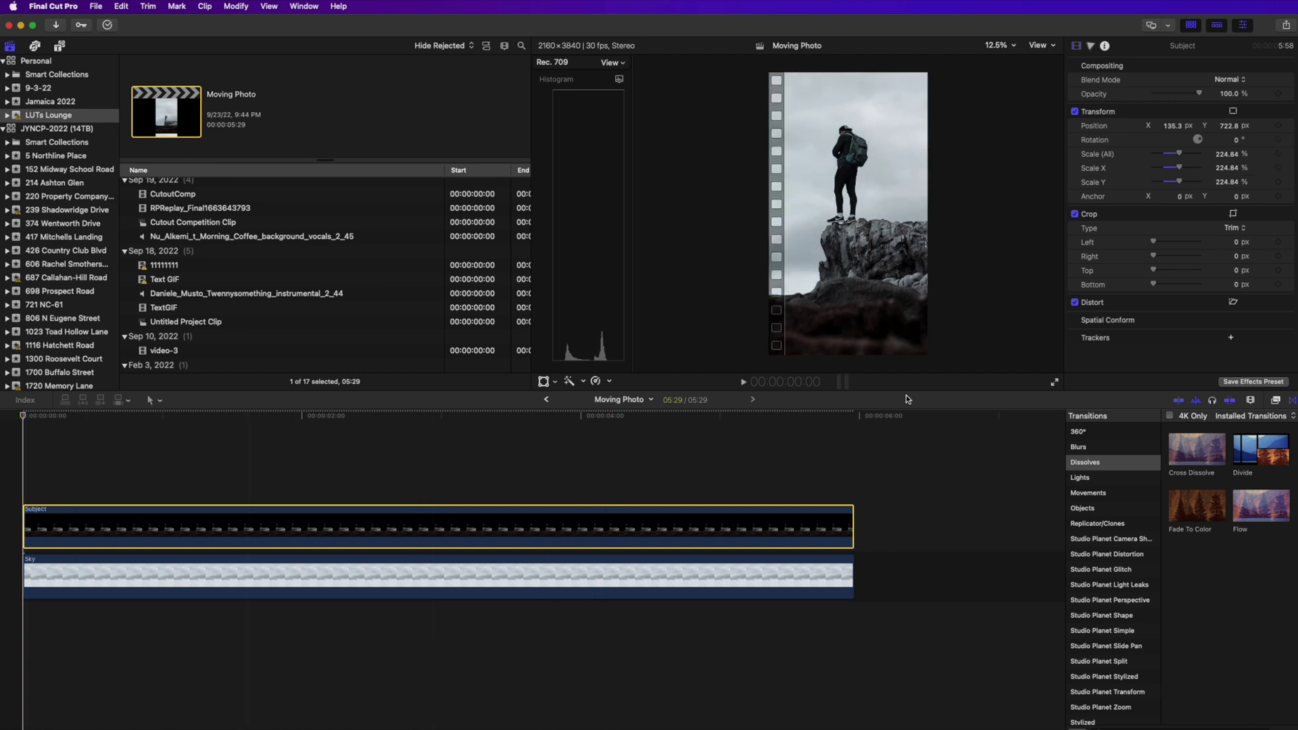
{"action": "left_click", "coordinate": [1279, 154]}
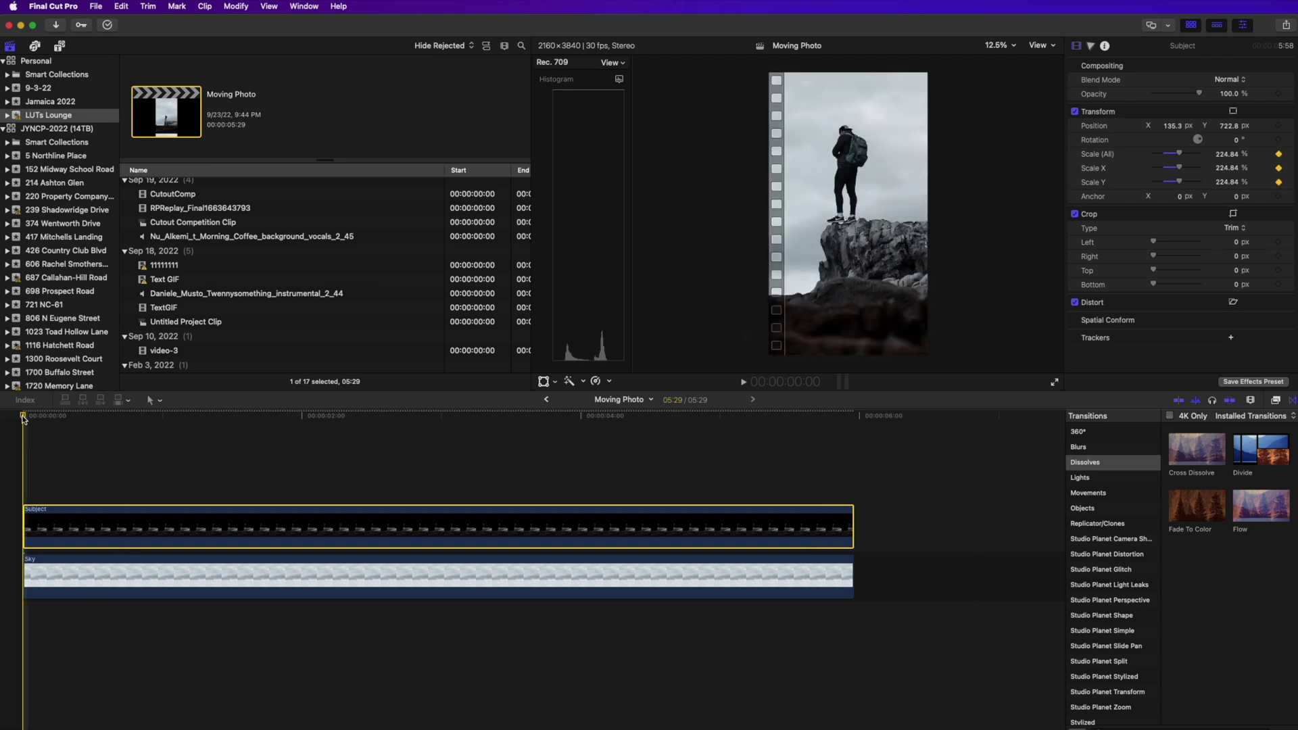
- Keyframe the Subject clip's Scale (All) at 165.84% at the 05:29 end point and scrub back to preview the motion
{"action": "left_click_drag", "start_coordinate": [25, 417], "coordinate": [850, 451]}
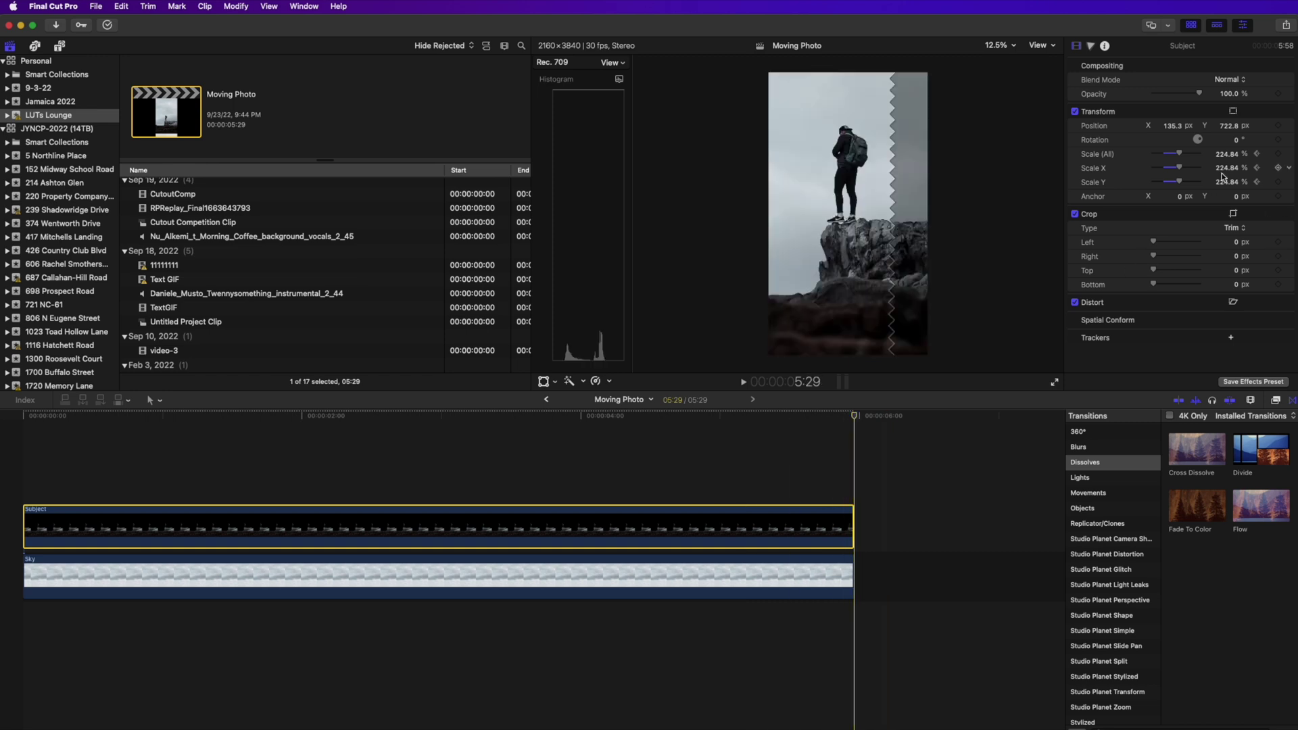
{"action": "mouse_move", "coordinate": [1232, 158]}
{"action": "left_mouse_down"}
{"action": "mouse_move", "coordinate": [1211, 152]}
{"action": "mouse_move", "coordinate": [1226, 151]}
{"action": "left_mouse_up"}
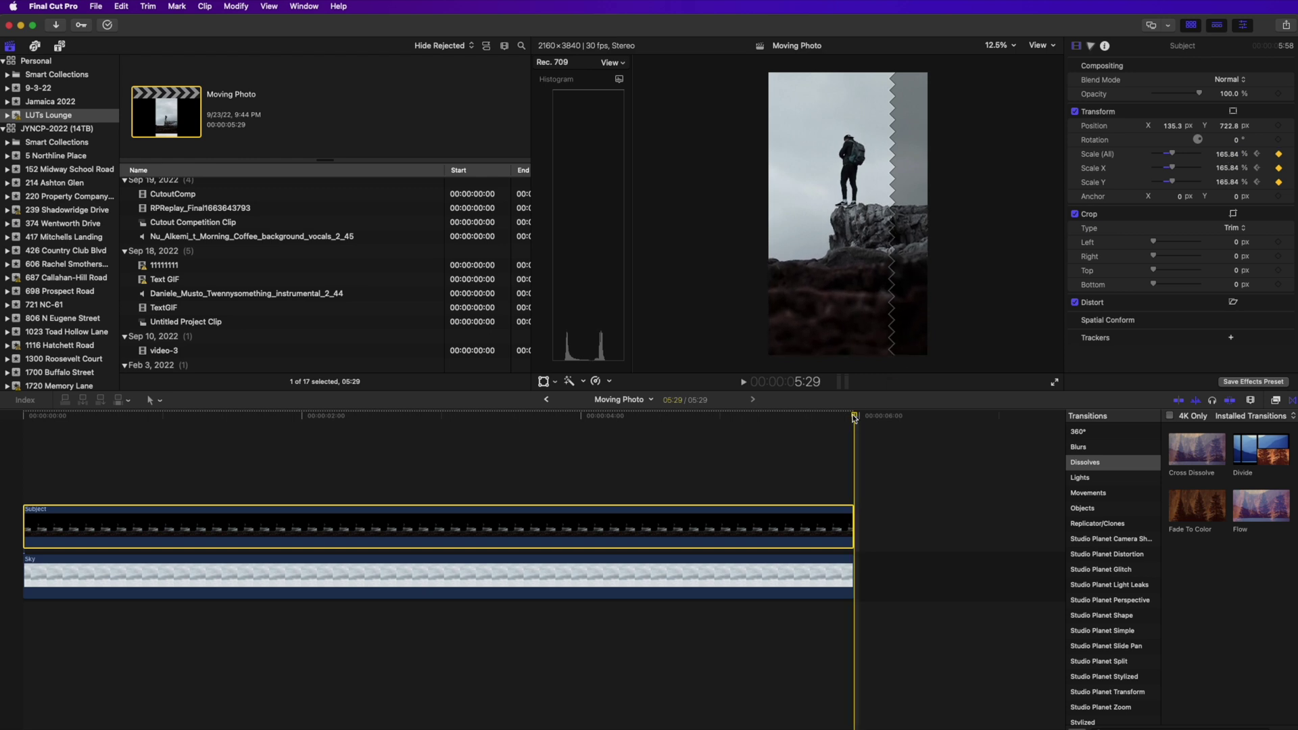
{"action": "left_click_drag", "start_coordinate": [854, 418], "coordinate": [791, 413]}
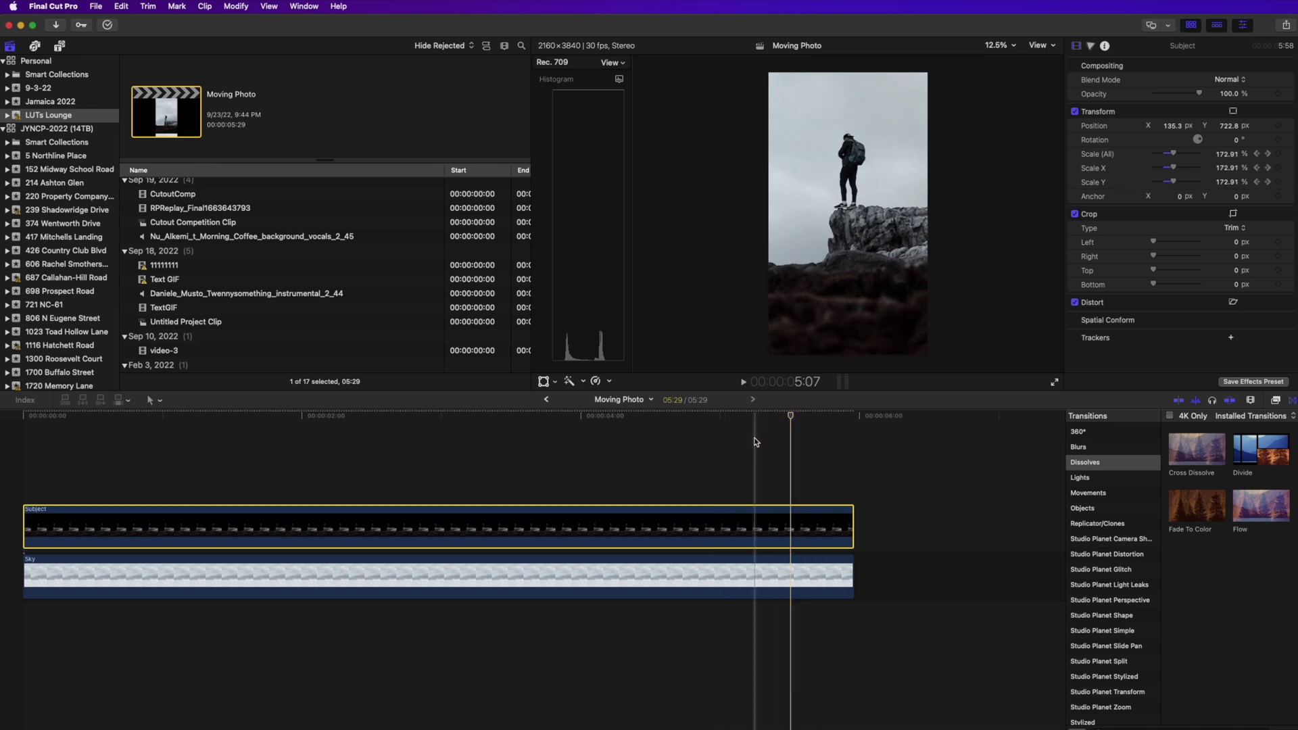